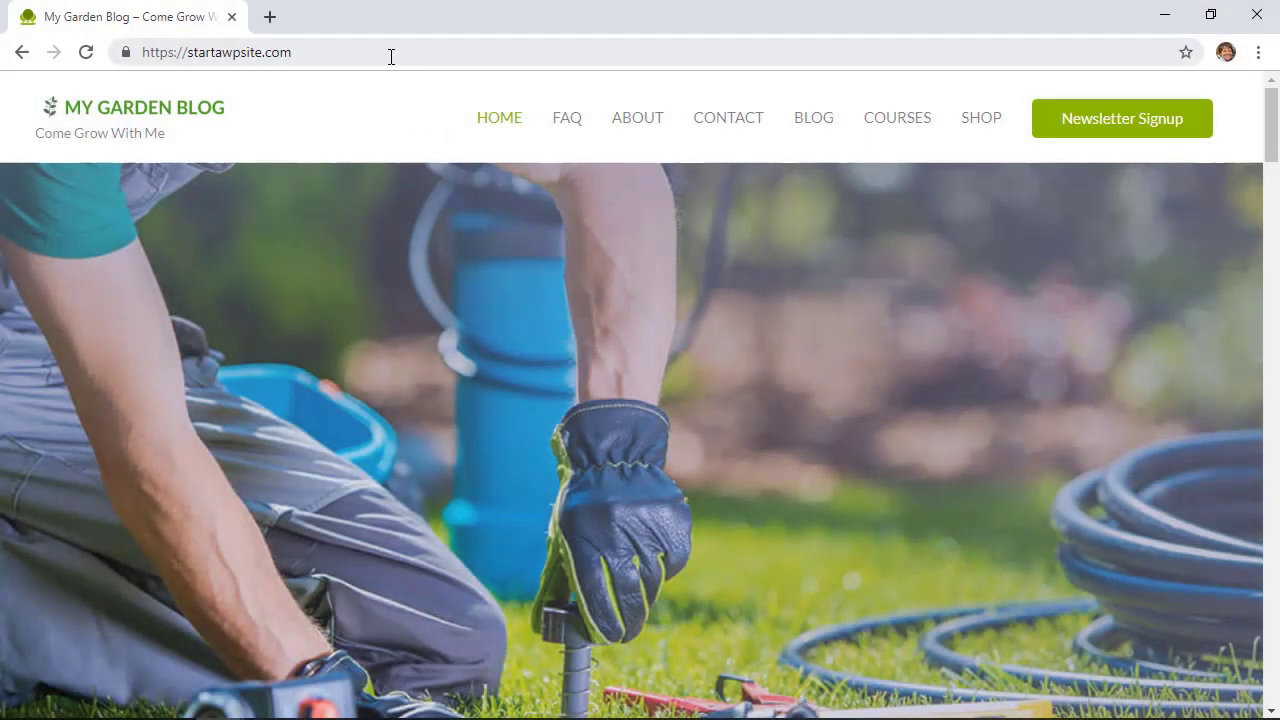
Step: Append /admin to the site address and load it
{"action": "left_click", "coordinate": [296, 54]}
{"action": "left_click", "coordinate": [302, 54]}
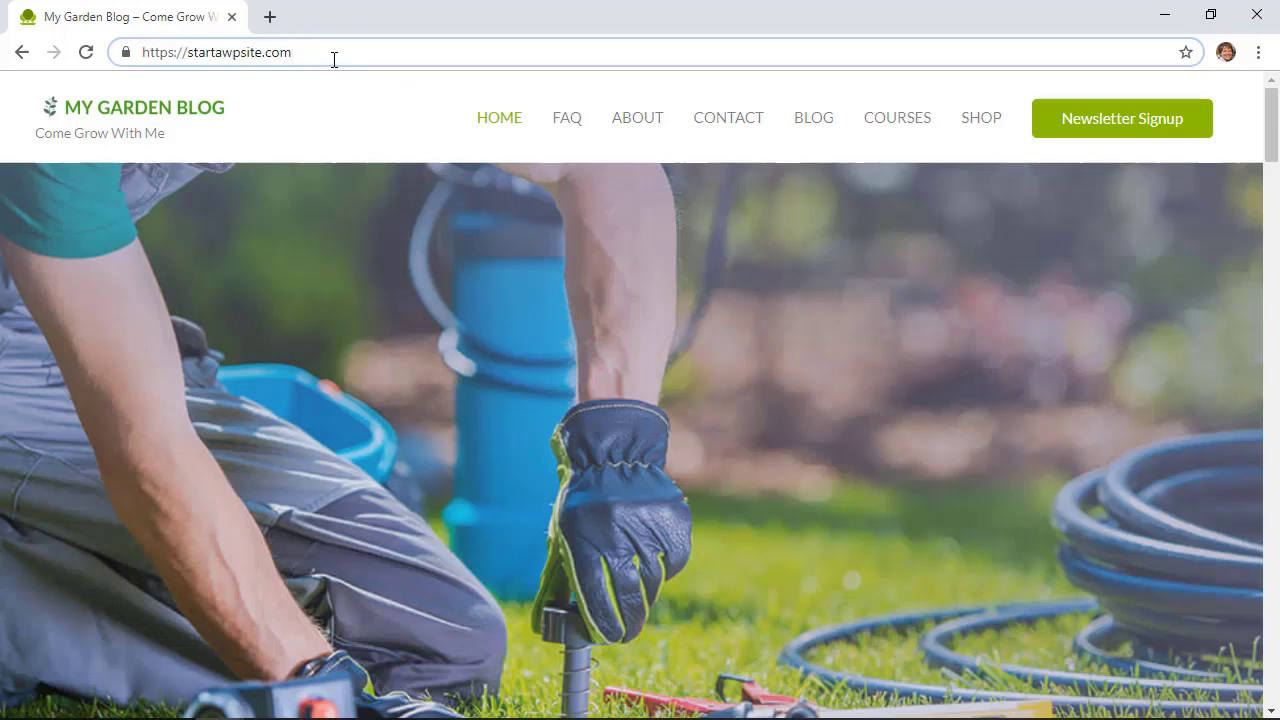
{"action": "type", "text": "/"}
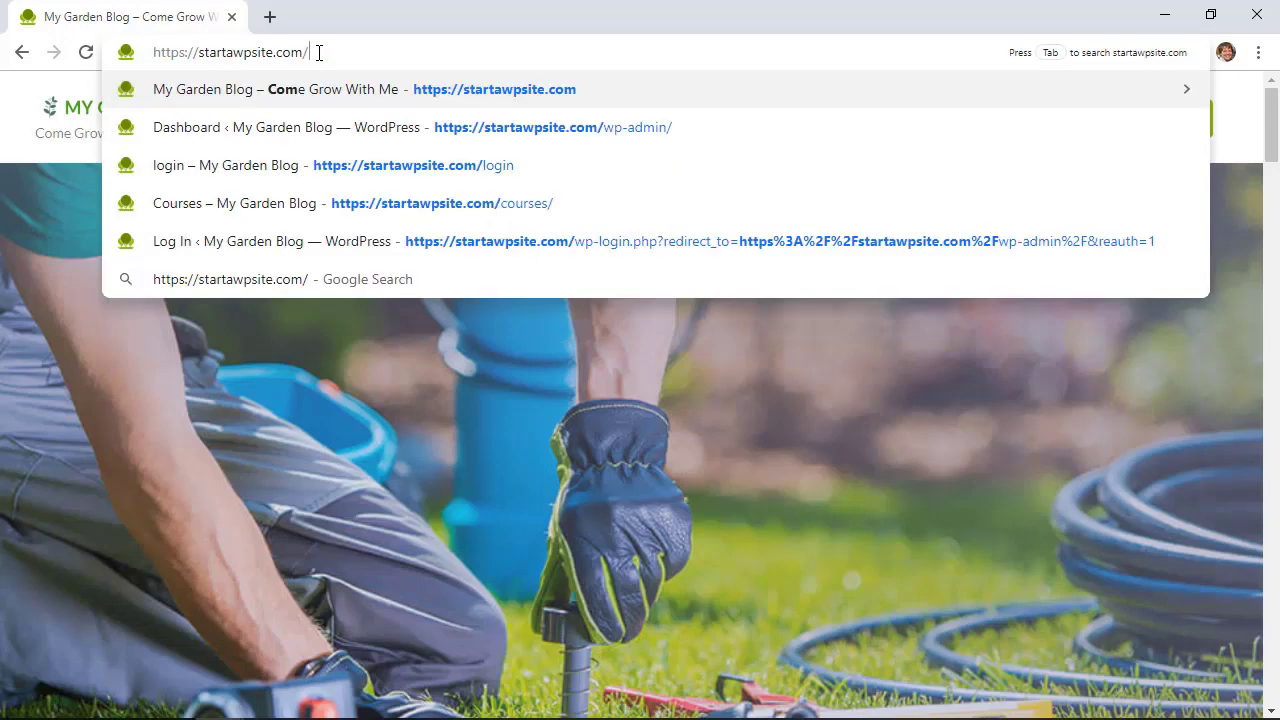
{"action": "type", "text": "admin"}
{"action": "key", "text": "Return"}
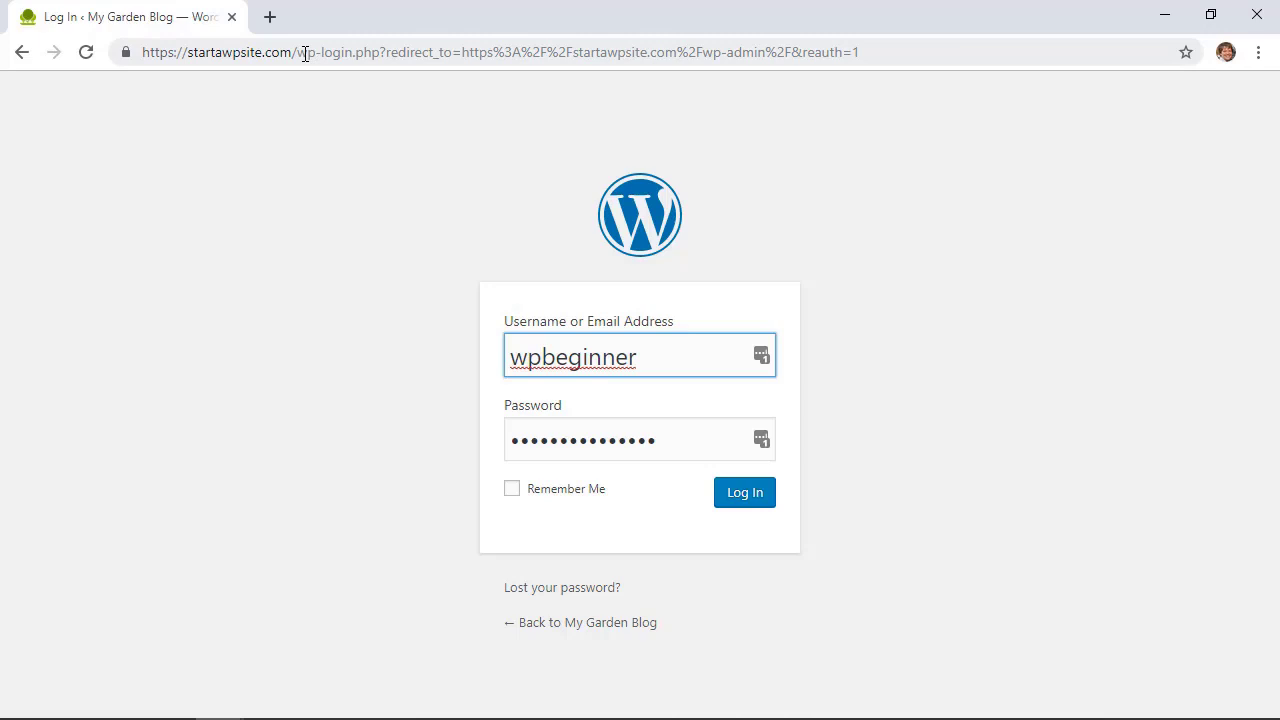
Step: Replace the redirect part of the address with 'login' to load startawpsite.com/login
{"action": "left_click_drag", "start_coordinate": [300, 55], "coordinate": [1236, 125]}
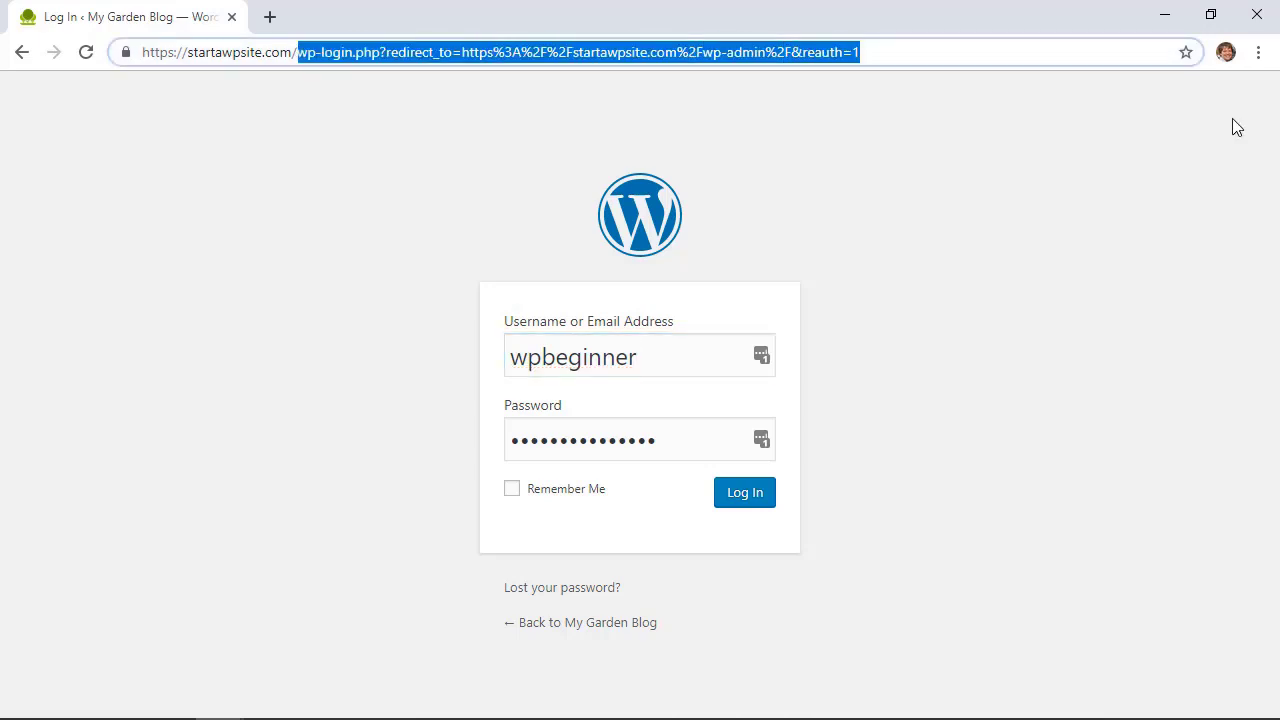
{"action": "key", "text": "BackSpace"}
{"action": "type", "text": "login"}
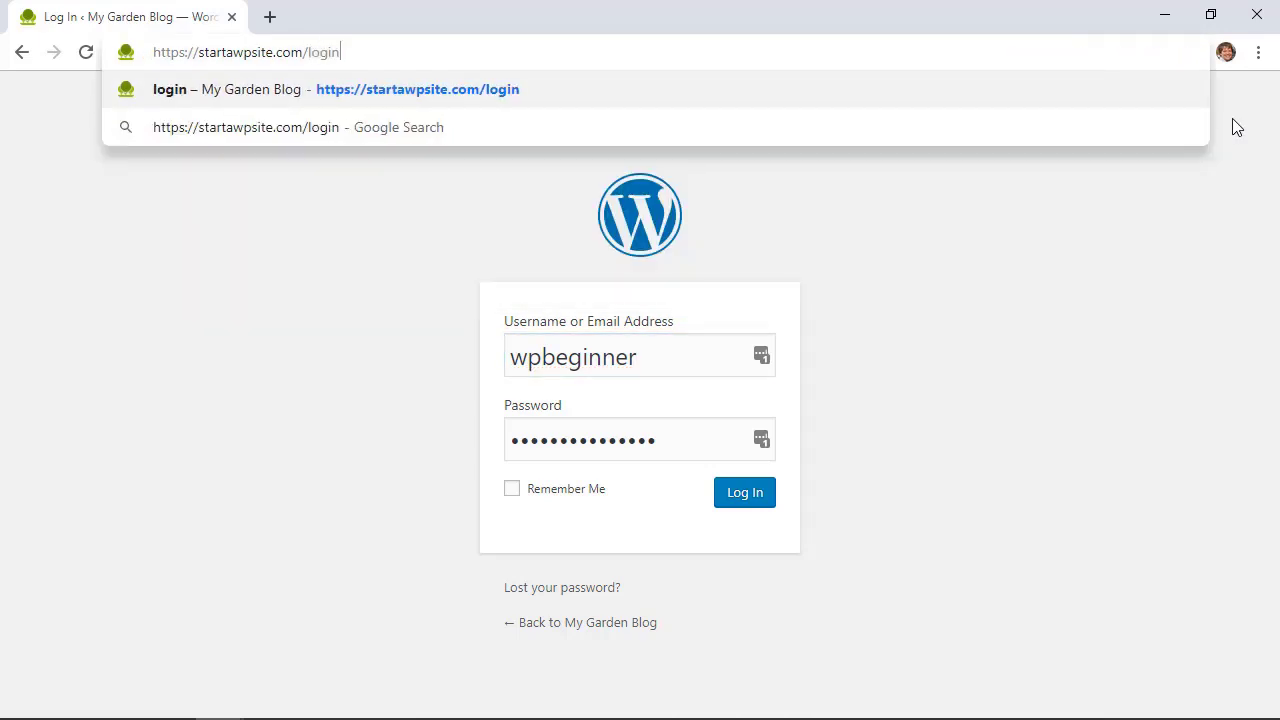
{"action": "key", "text": "Return"}
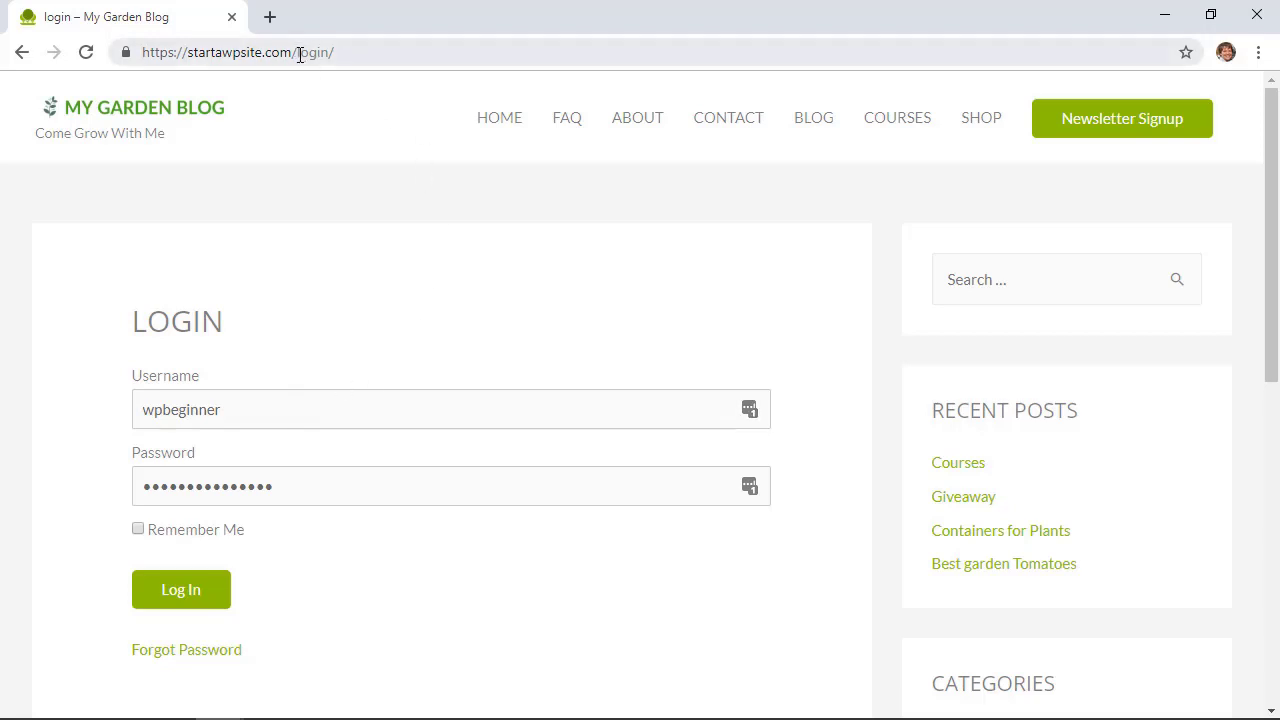
Step: Remove login/ to return home, then load the /wp address to reach a login screen
{"action": "left_click_drag", "start_coordinate": [300, 55], "coordinate": [398, 59]}
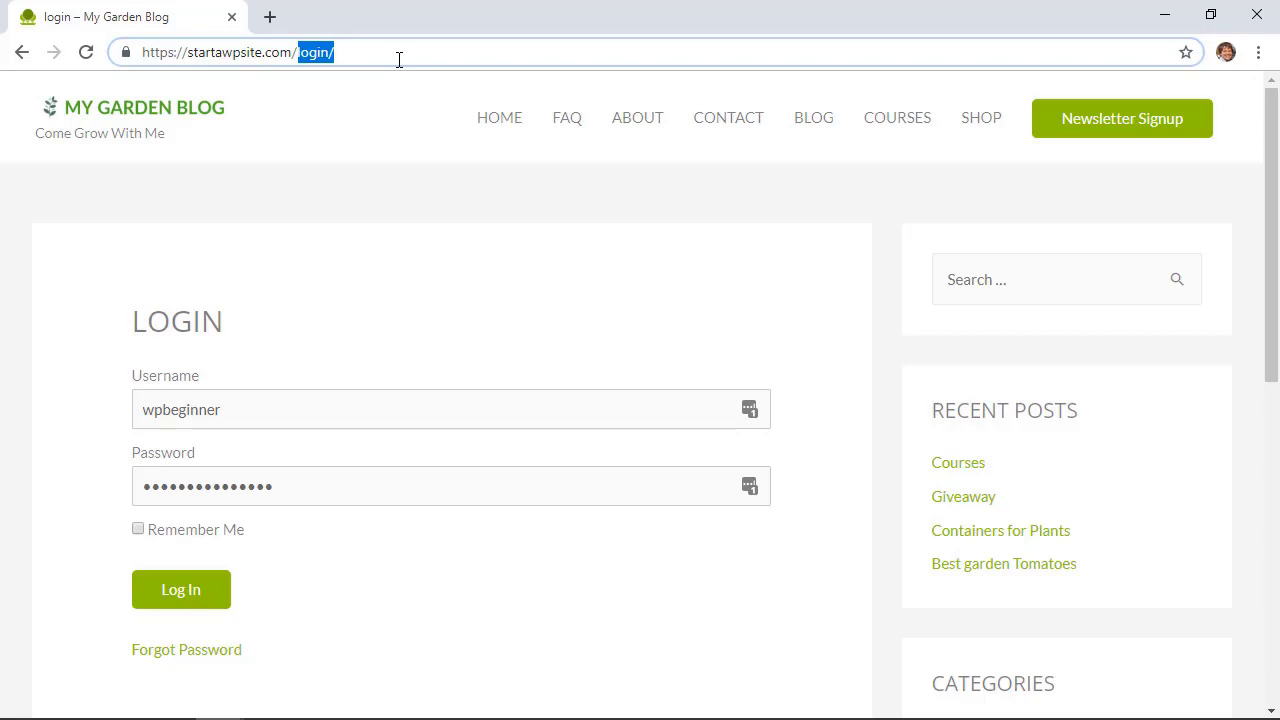
{"action": "key", "text": "BackSpace"}
{"action": "key", "text": "Return"}
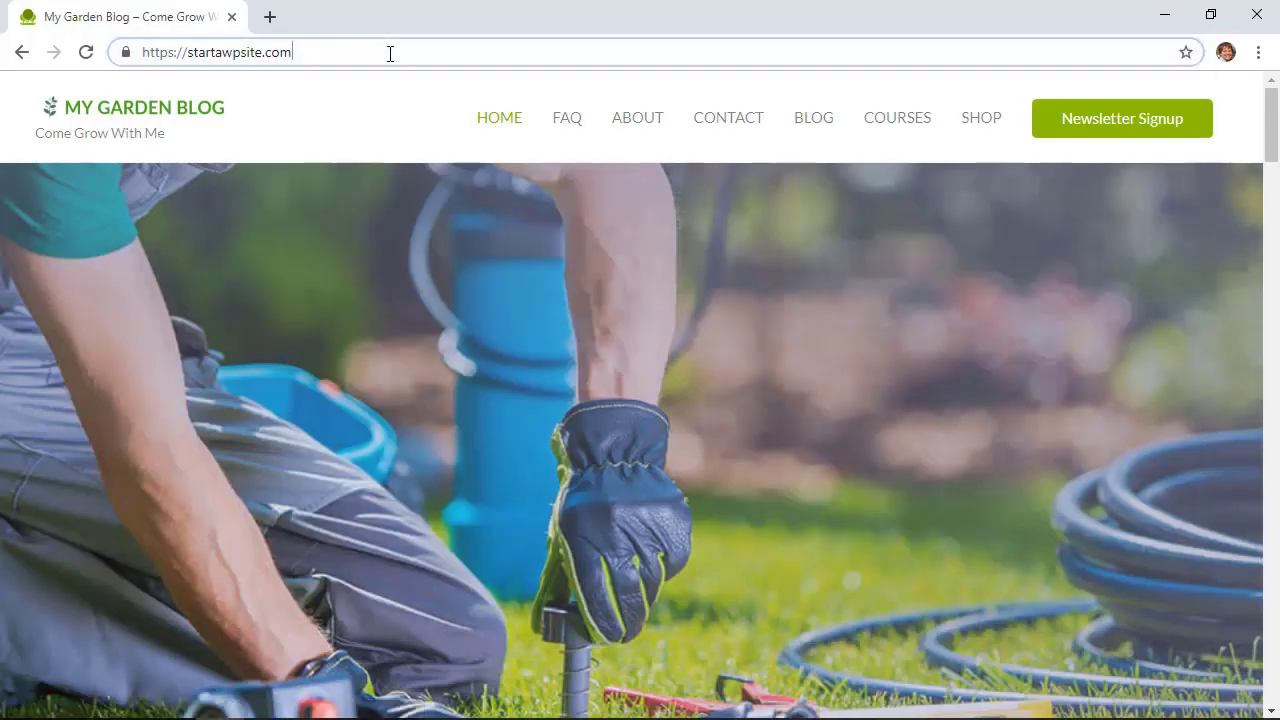
{"action": "left_click", "coordinate": [390, 53]}
{"action": "left_click", "coordinate": [390, 53]}
{"action": "type", "text": "/"}
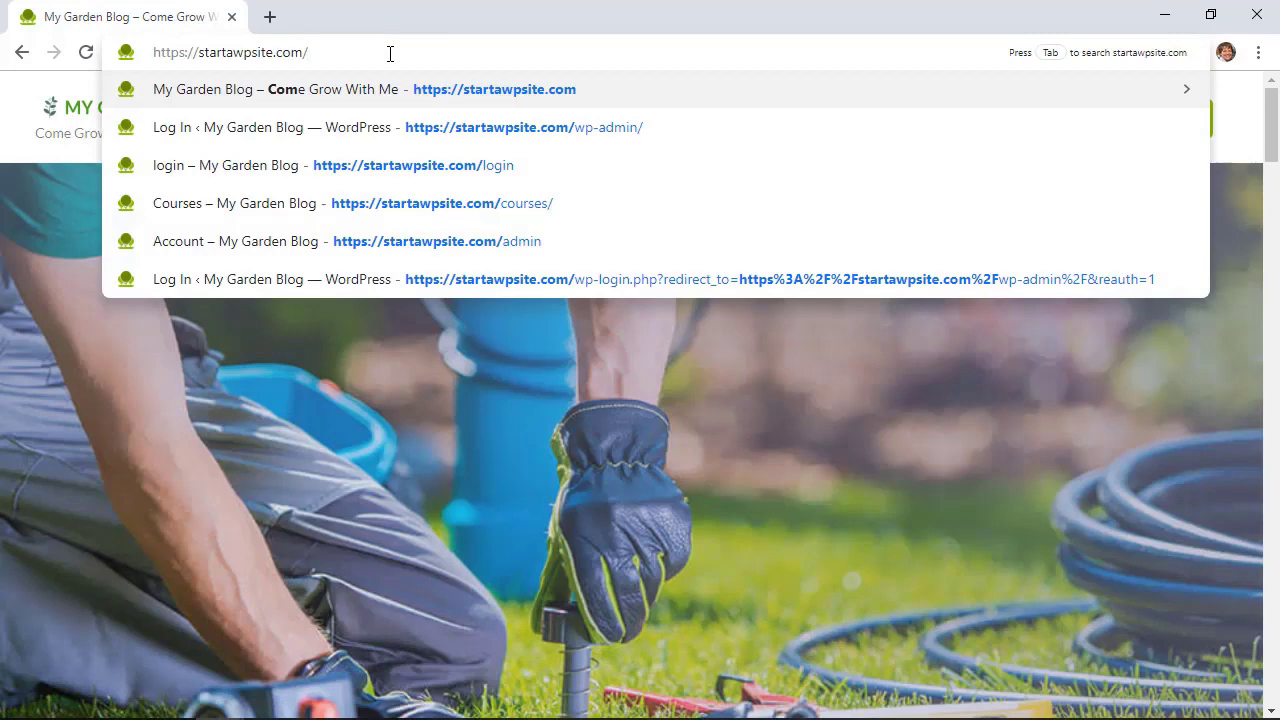
{"action": "type", "text": "wp"}
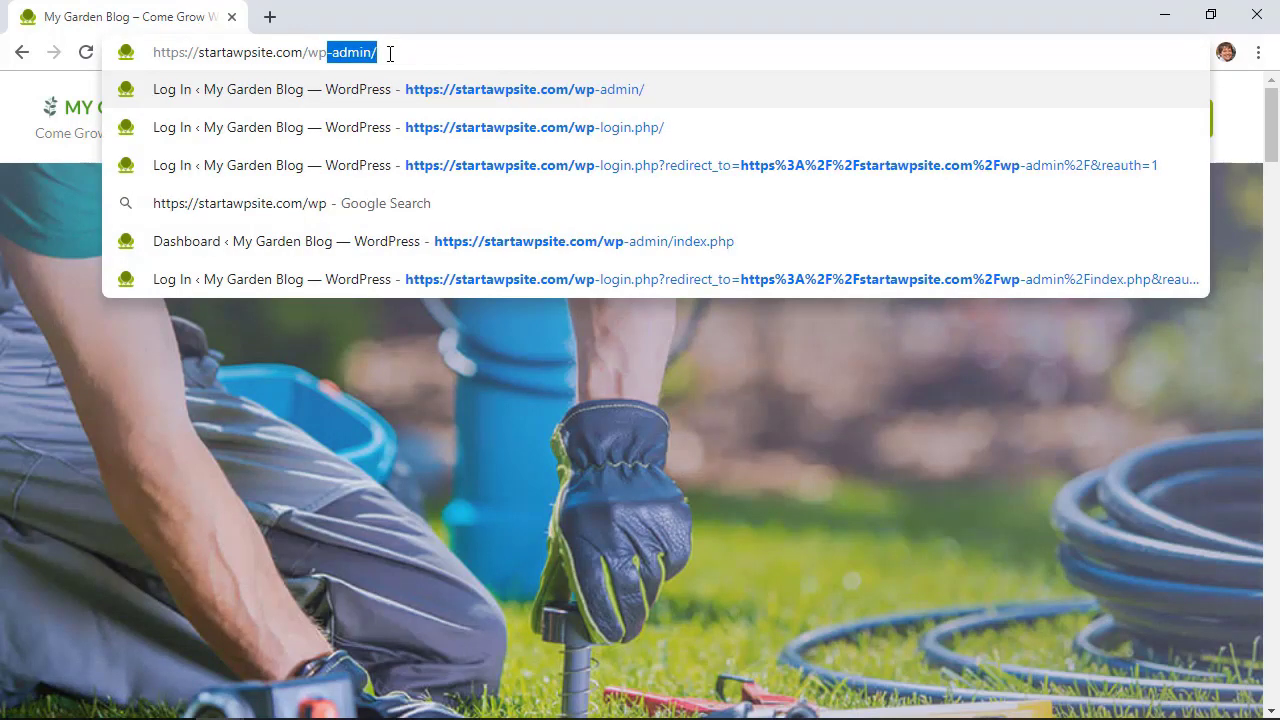
{"action": "key", "text": "Return"}
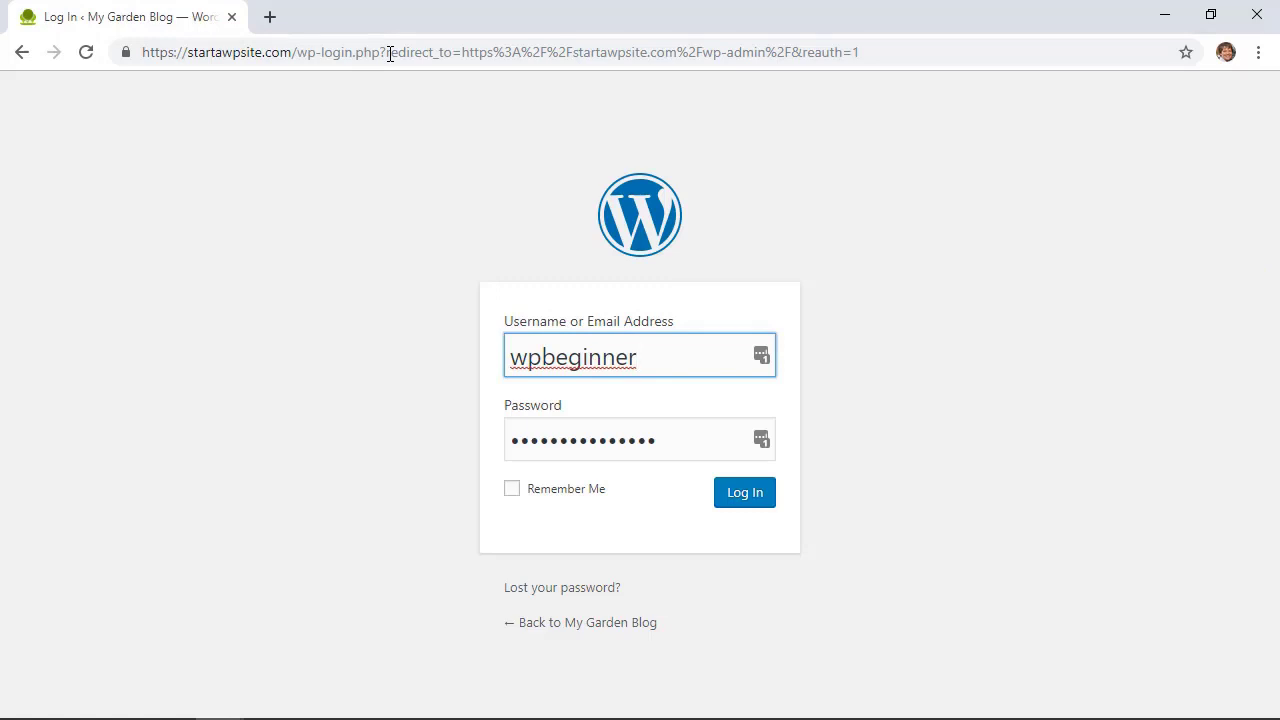
Step: Clear the path and load startawpsite.com/wp-login.php
{"action": "left_click_drag", "start_coordinate": [296, 52], "coordinate": [1108, 74]}
{"action": "key", "text": "BackSpace"}
{"action": "key", "text": "Return"}
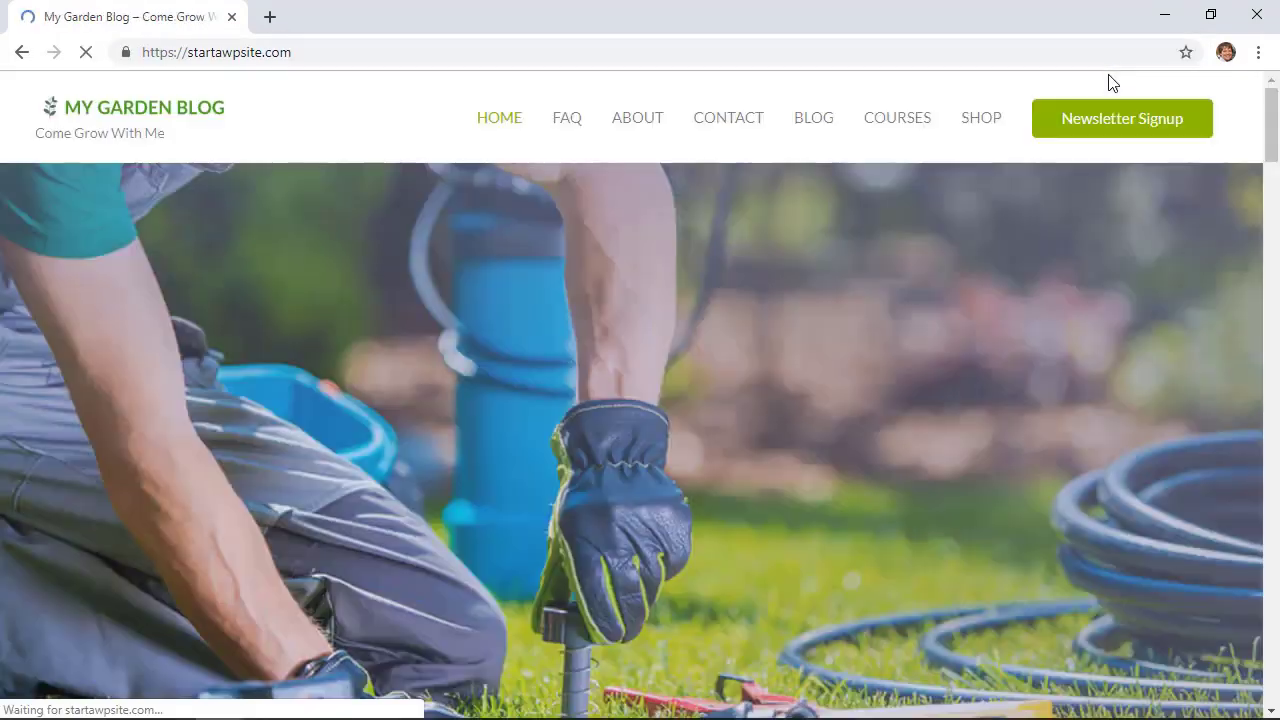
{"action": "double_click", "coordinate": [449, 57]}
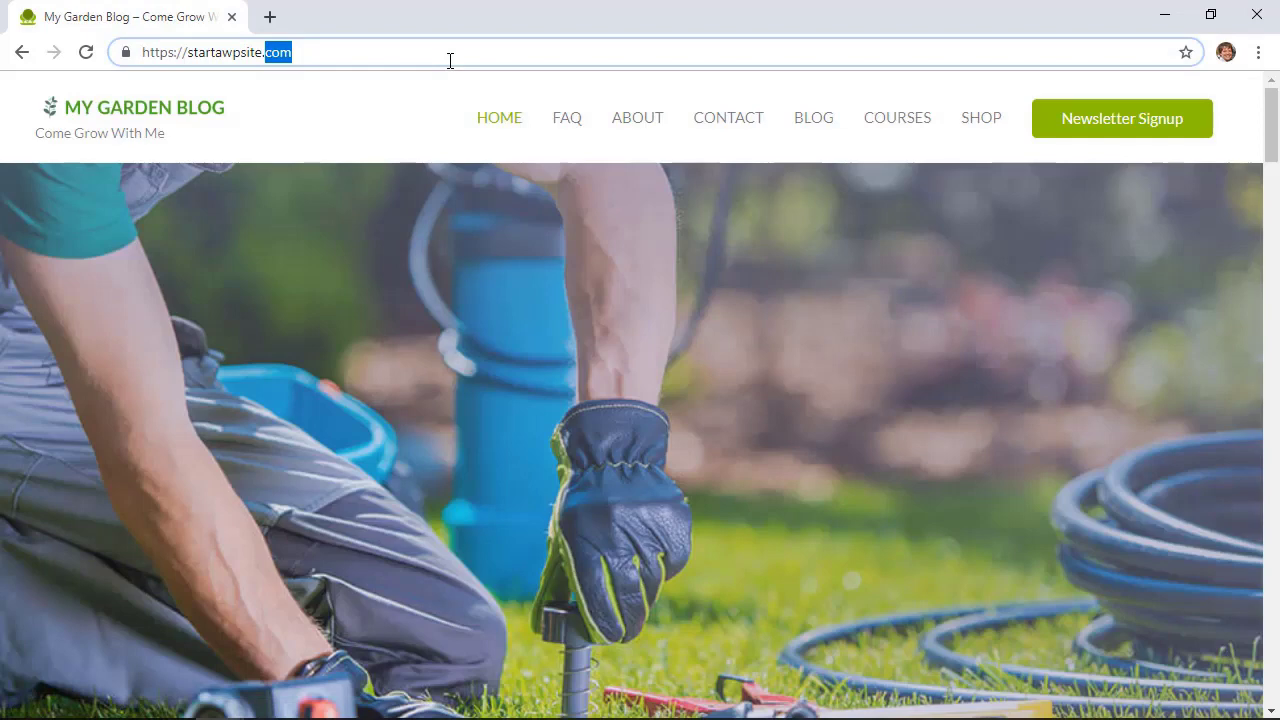
{"action": "left_click", "coordinate": [450, 61]}
{"action": "type", "text": "/"}
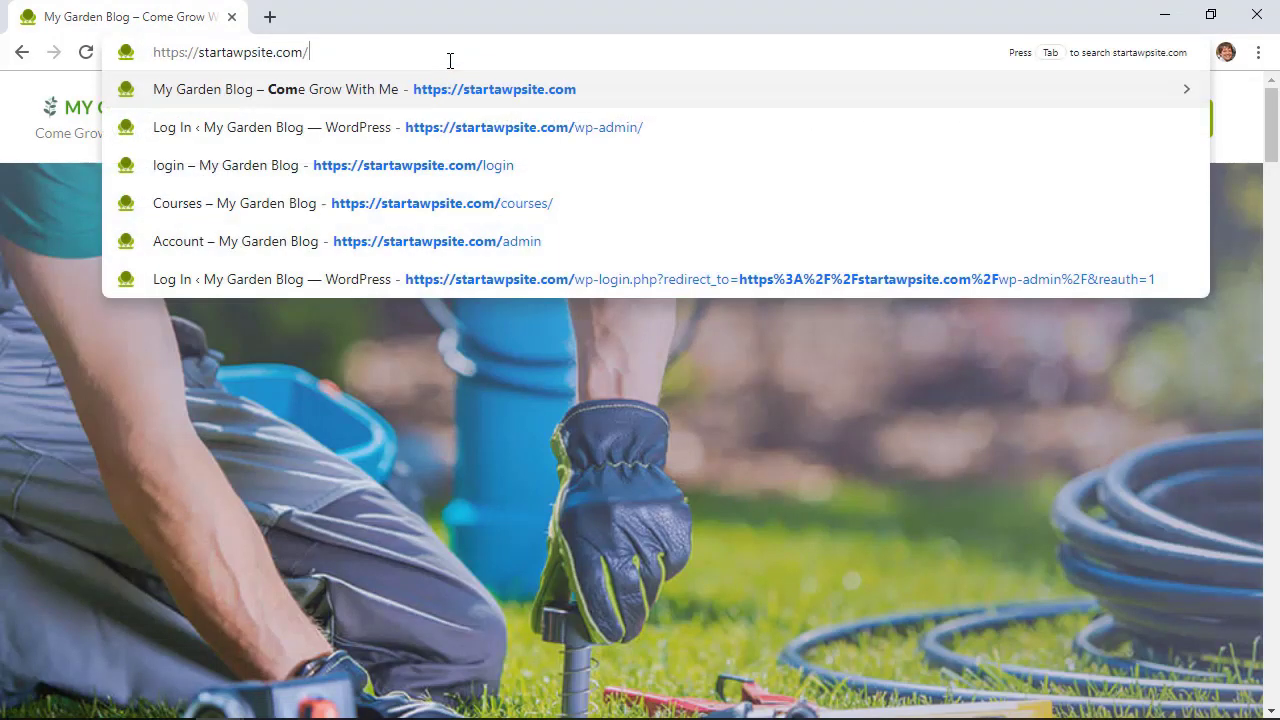
{"action": "type", "text": "wp-"}
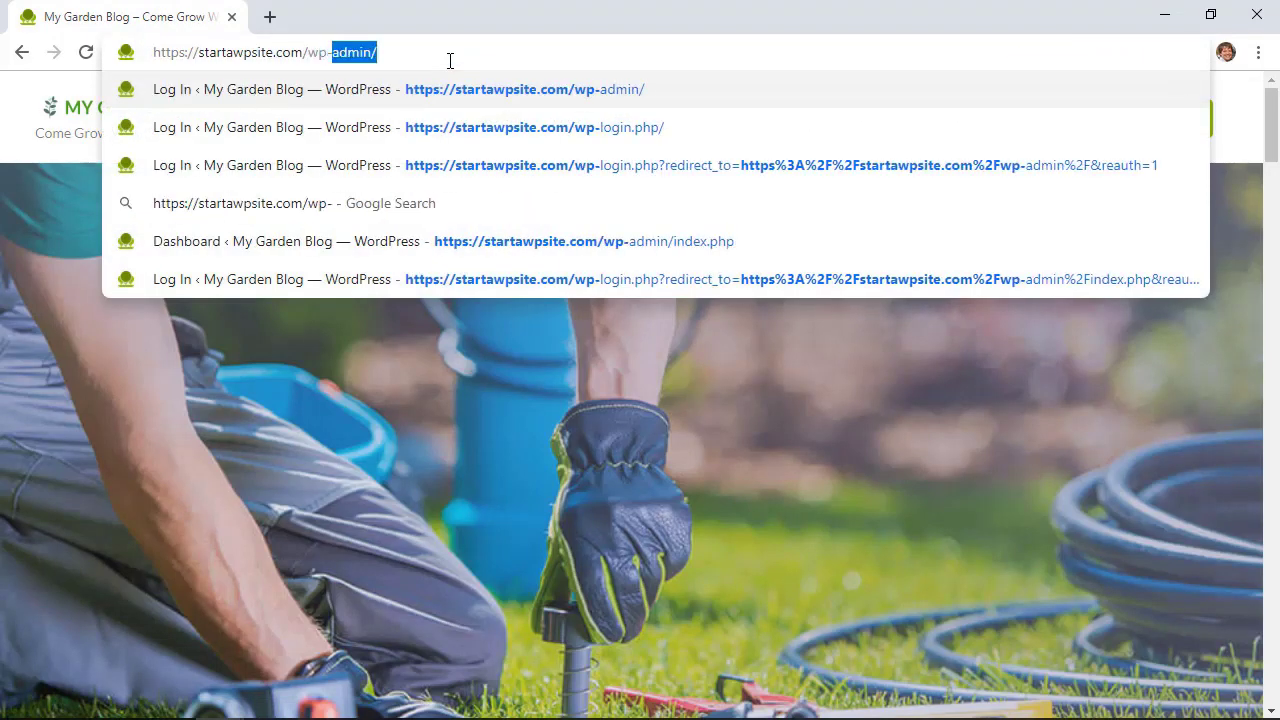
{"action": "type", "text": "login.php"}
{"action": "key", "text": "Return"}
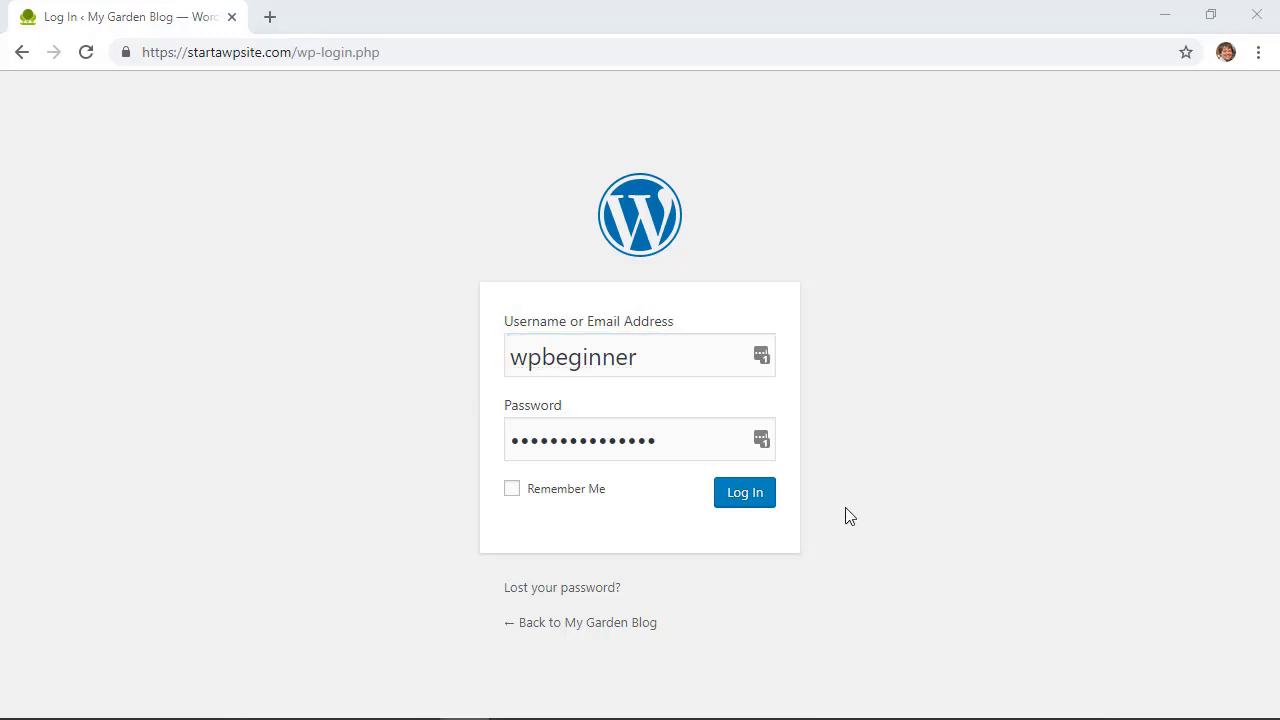
Step: Log in with the prefilled credentials and go to Appearance > Menus
{"action": "left_click", "coordinate": [755, 505]}
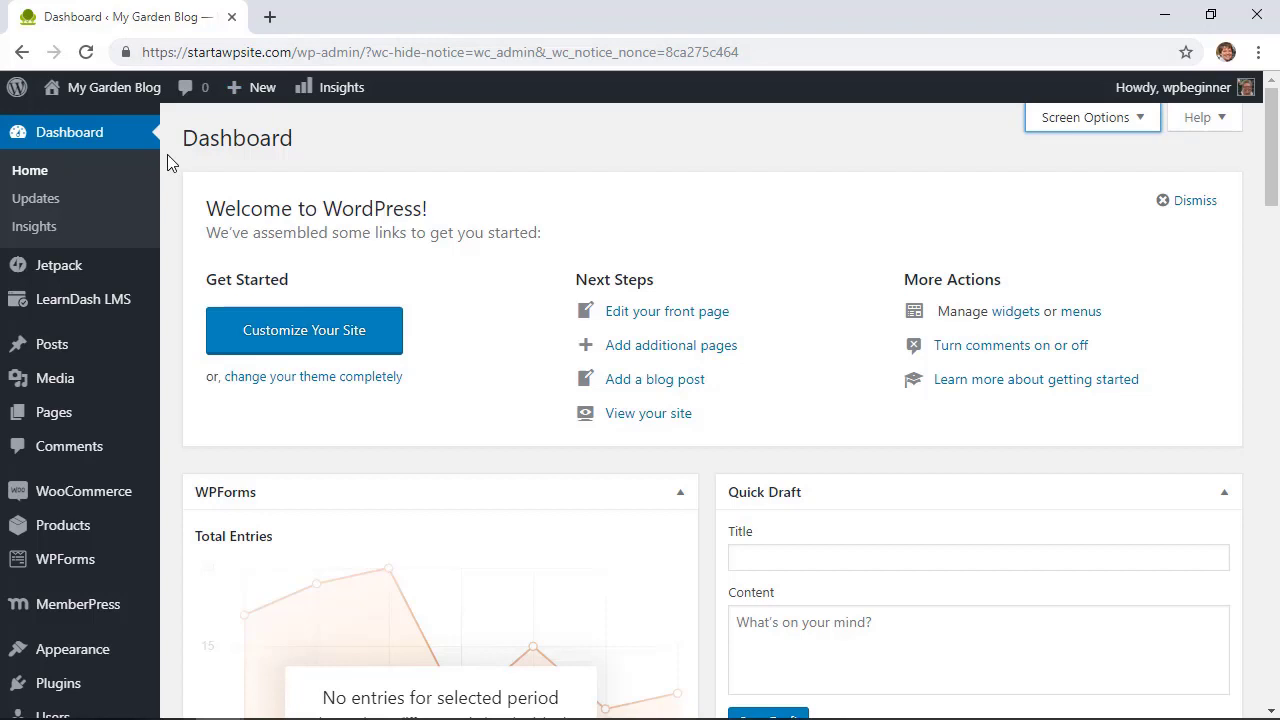
{"action": "mouse_move", "coordinate": [17, 660]}
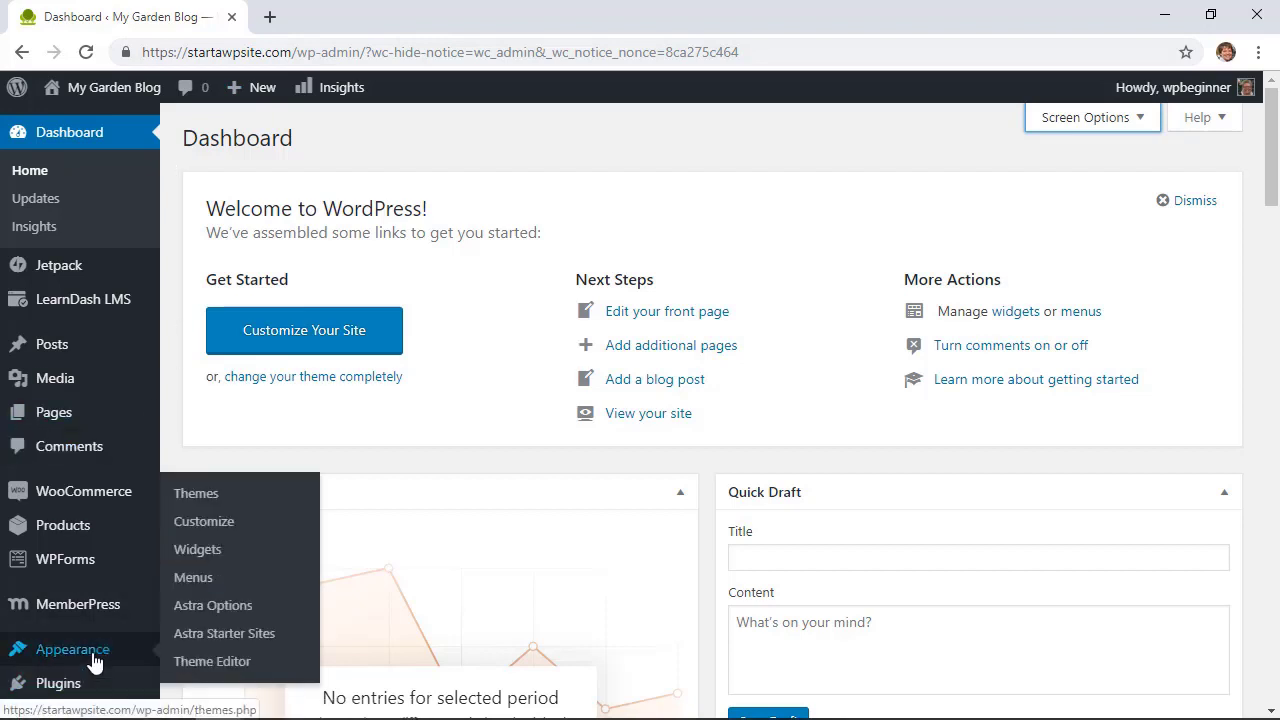
{"action": "left_click", "coordinate": [214, 580]}
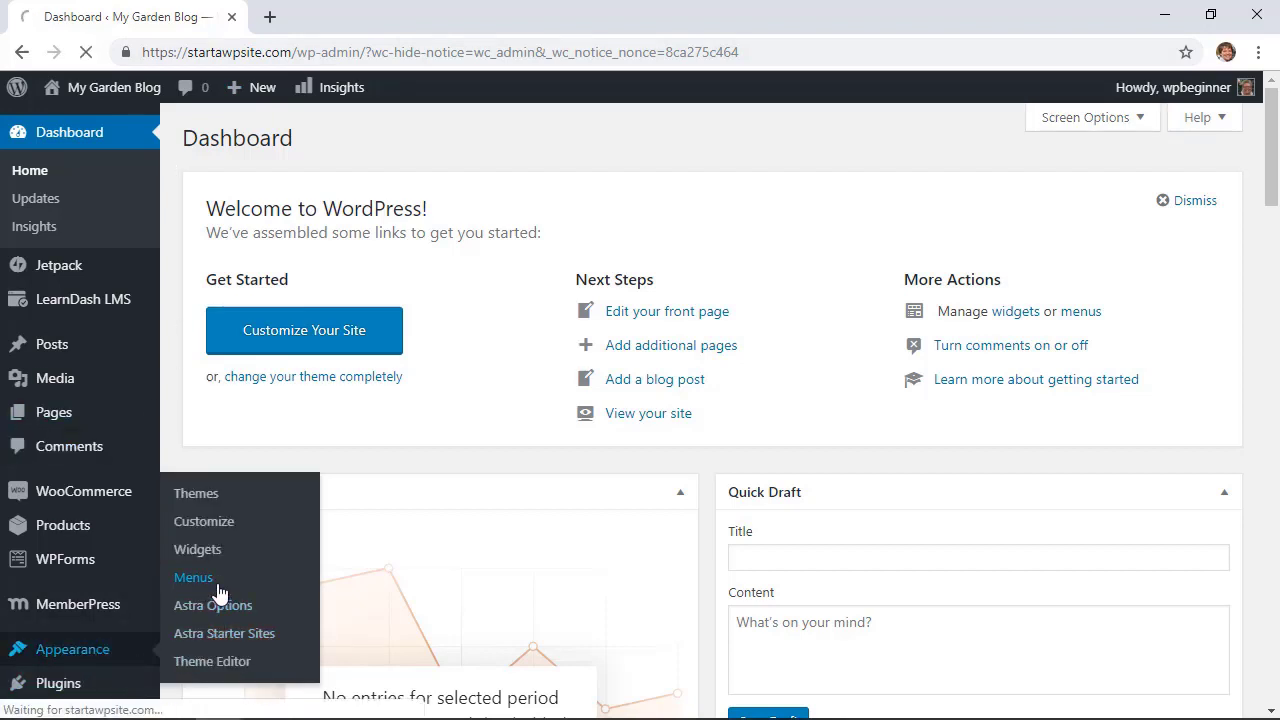
Step: Add a 'Login' custom link with the copied wp-admin URL below SHOP in the menu
{"action": "scroll", "coordinate": [480, 355], "scroll_direction": "down", "scroll_amount": 4}
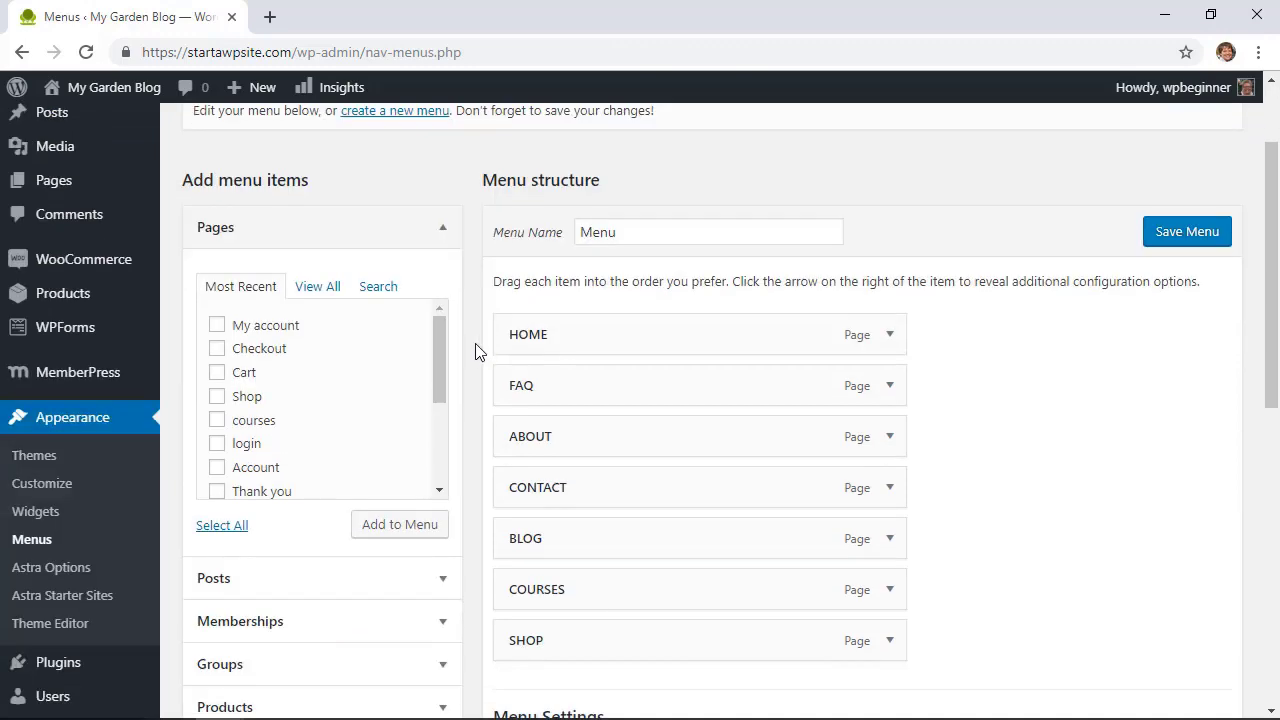
{"action": "scroll", "coordinate": [476, 352], "scroll_direction": "down", "scroll_amount": 2}
{"action": "left_click", "coordinate": [403, 523]}
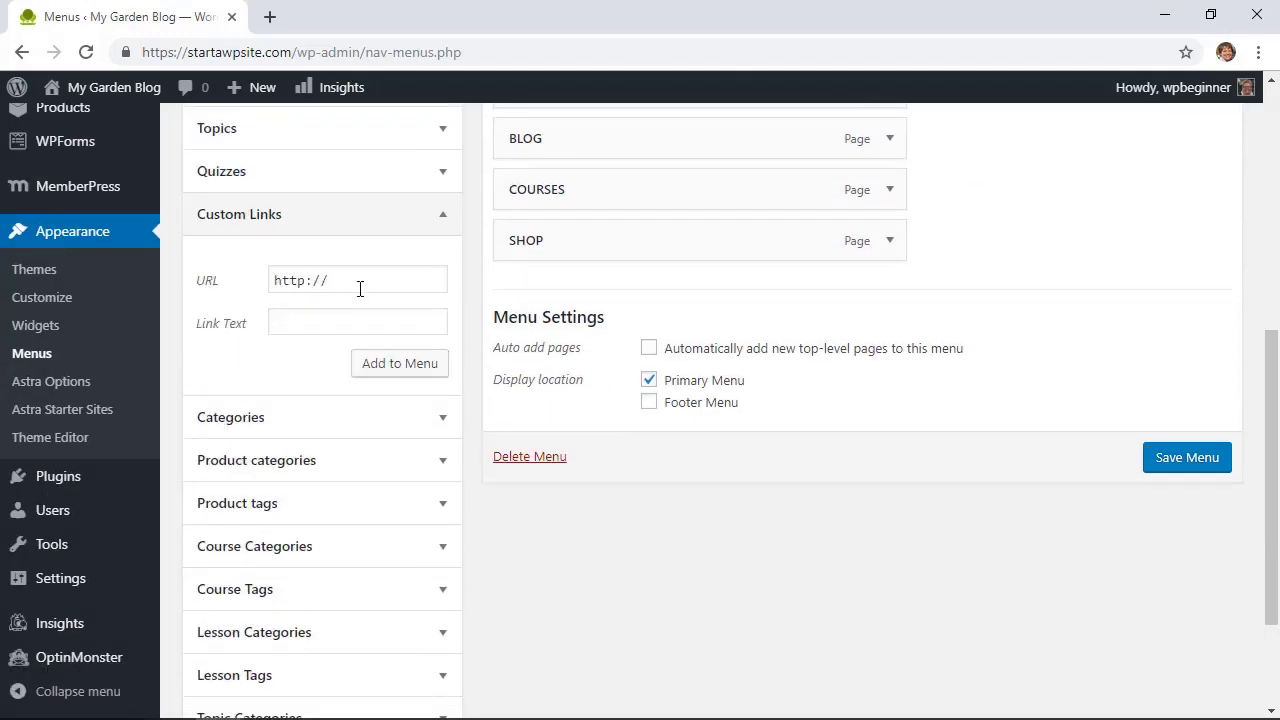
{"action": "left_click", "coordinate": [312, 322]}
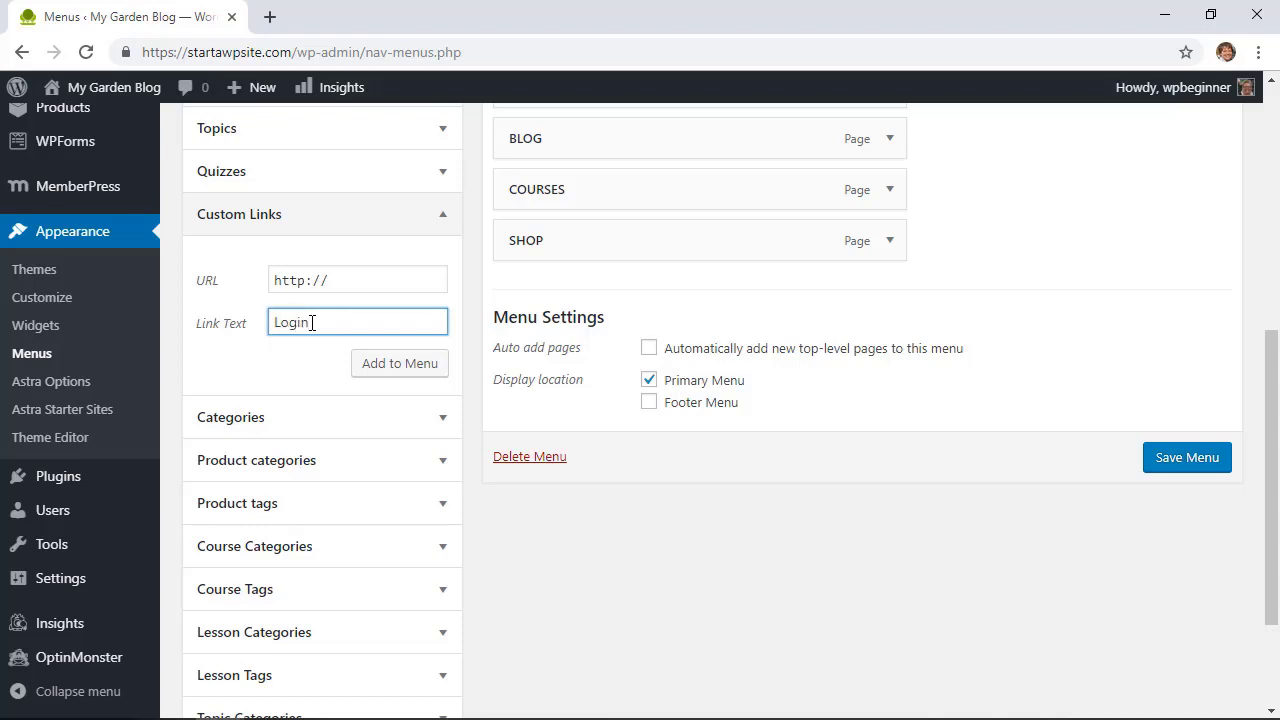
{"action": "left_click", "coordinate": [362, 52]}
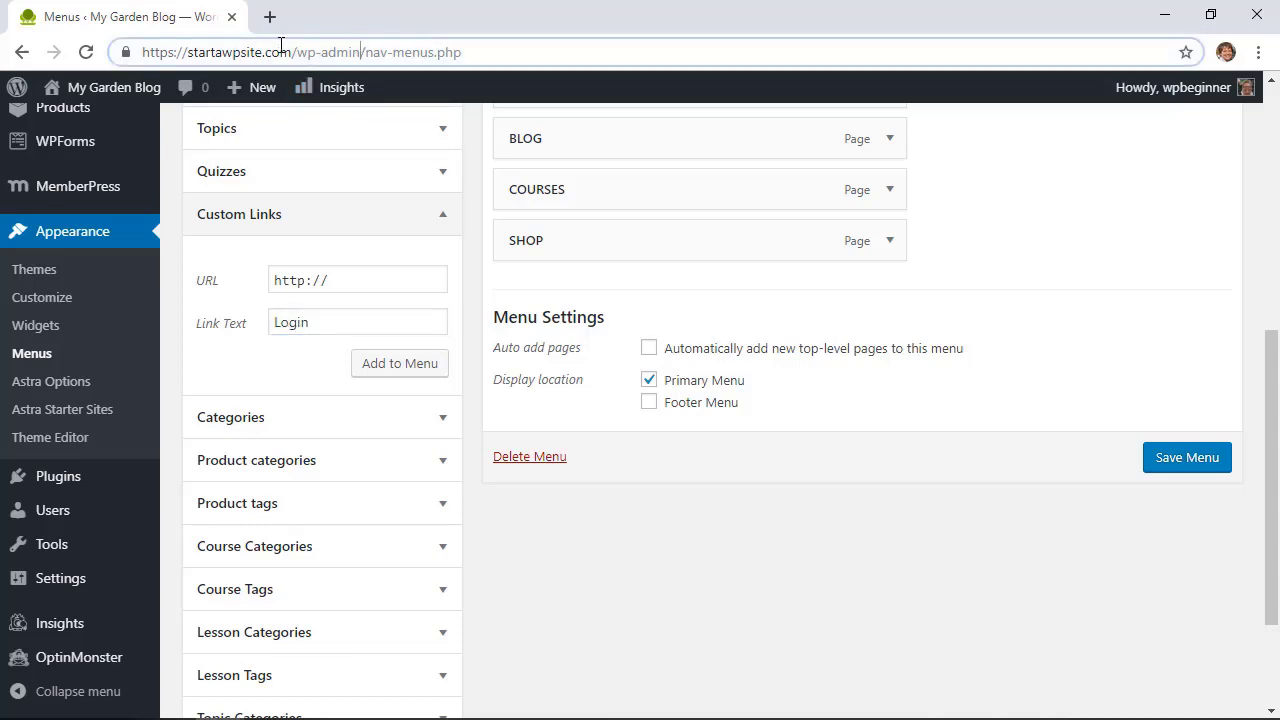
{"action": "left_click_drag", "start_coordinate": [281, 46], "coordinate": [36, 40]}
{"action": "key", "text": "ctrl+c"}
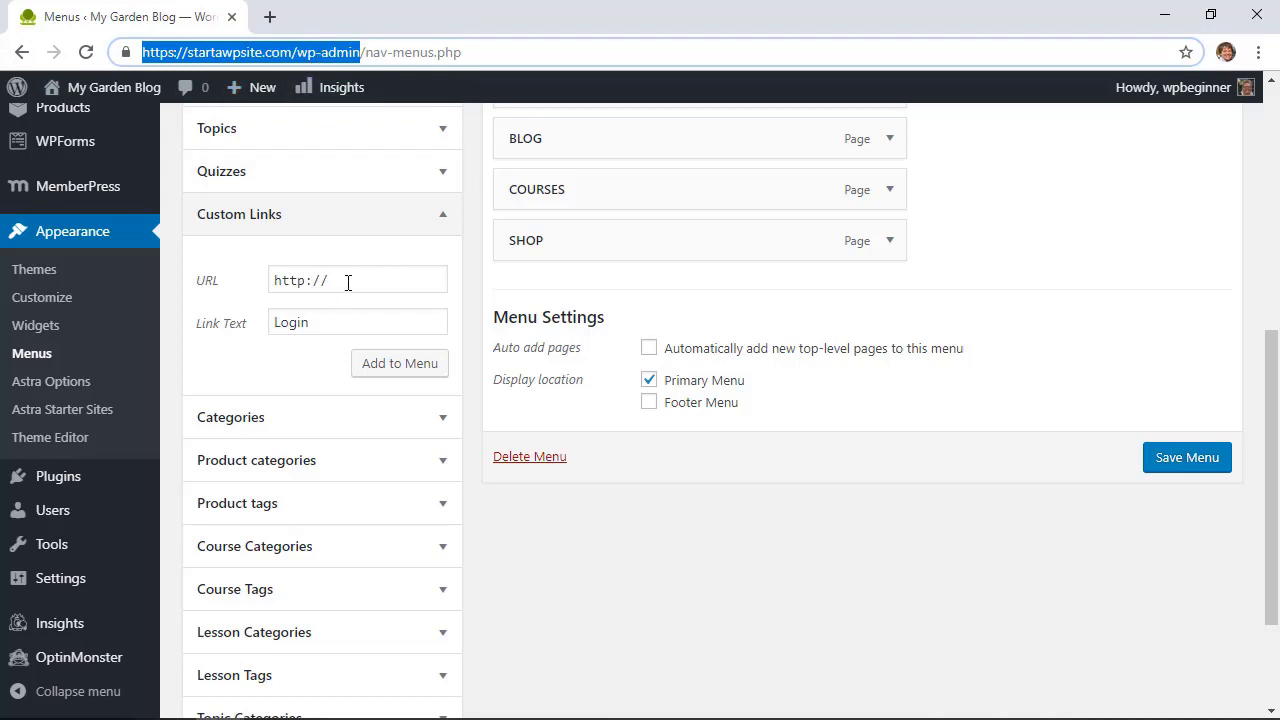
{"action": "left_click_drag", "start_coordinate": [346, 280], "coordinate": [182, 280]}
{"action": "key", "text": "ctrl+v"}
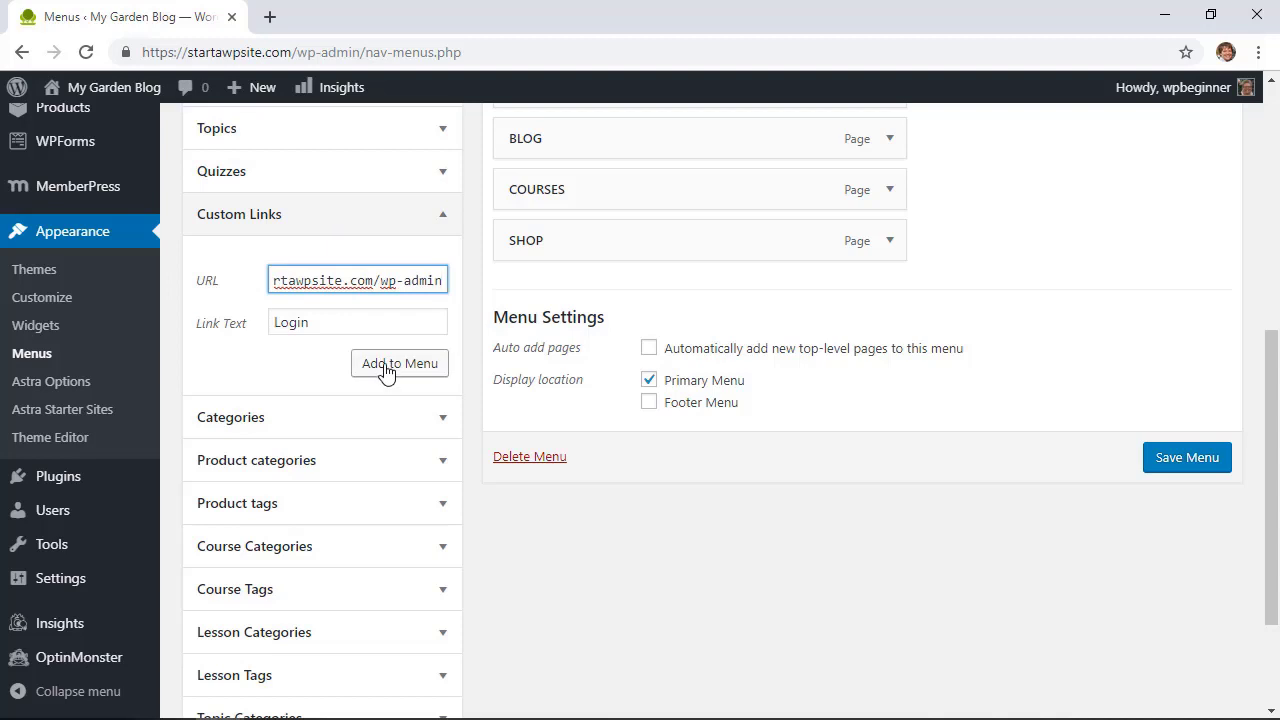
{"action": "left_click", "coordinate": [387, 370]}
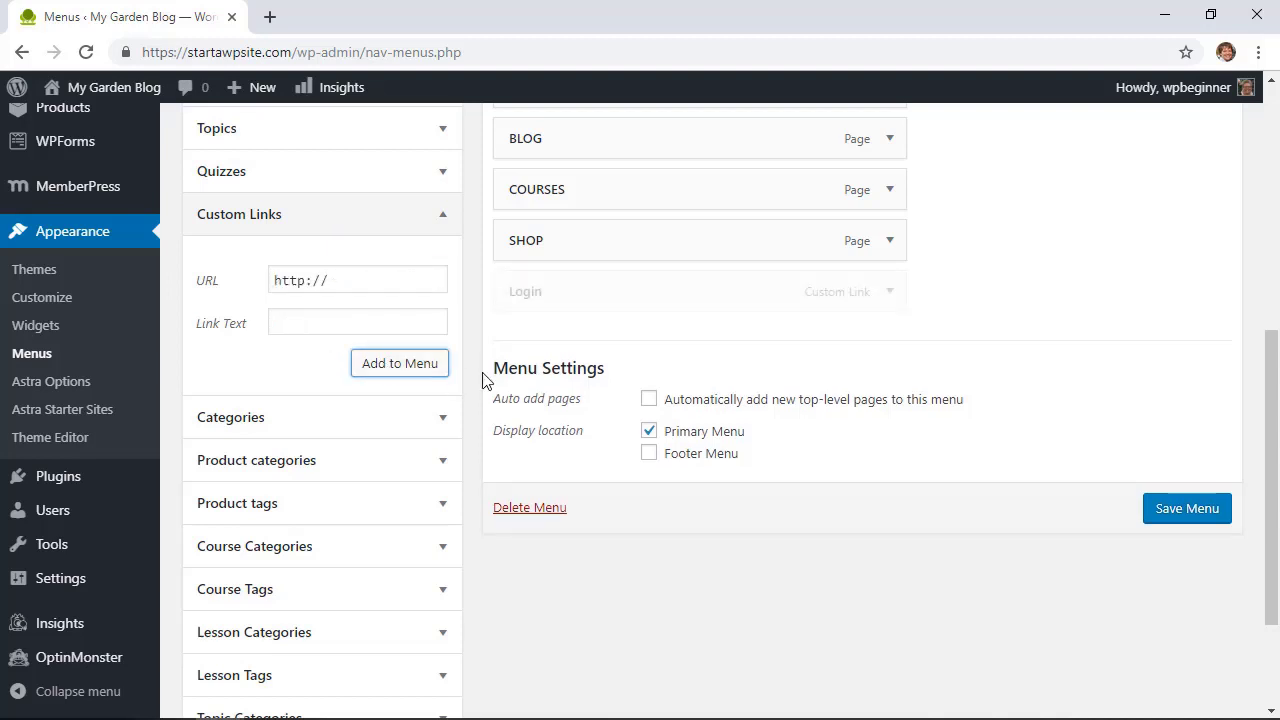
Step: Save the menu and test its Login link on the live site in a new tab, signing in
{"action": "left_click", "coordinate": [1184, 520]}
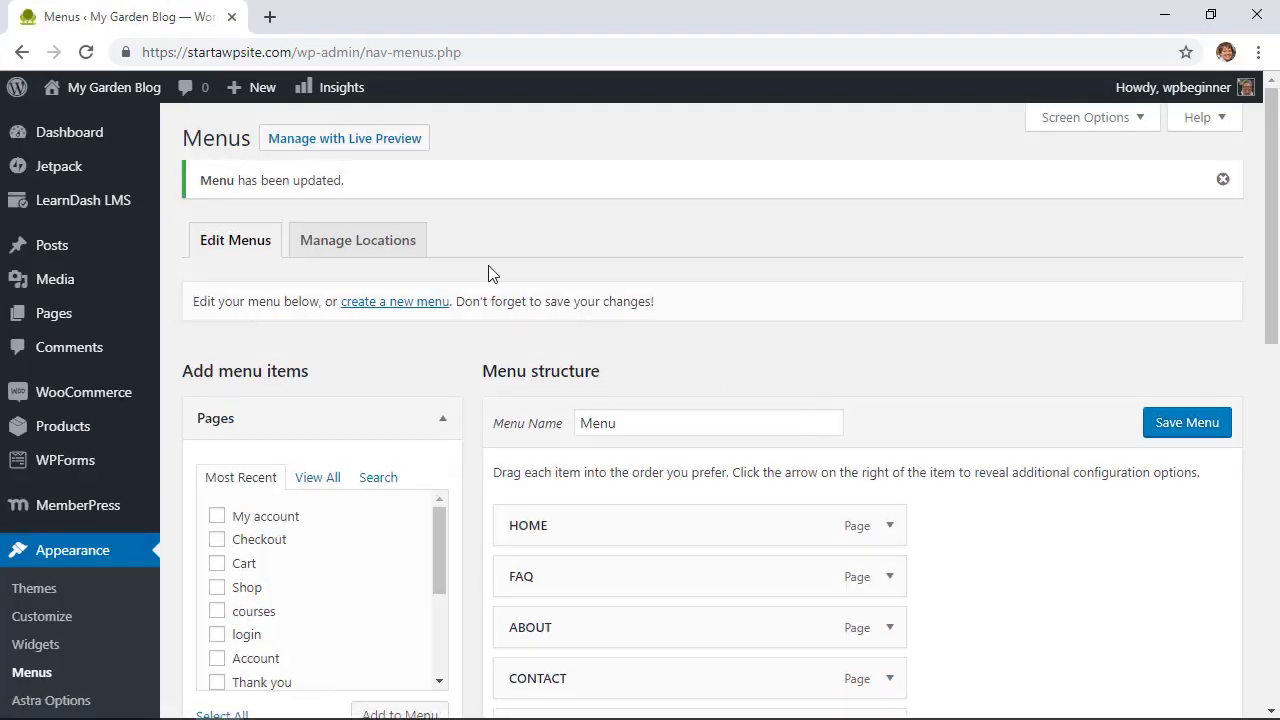
{"action": "mouse_move", "coordinate": [88, 95]}
{"action": "right_click", "coordinate": [85, 128]}
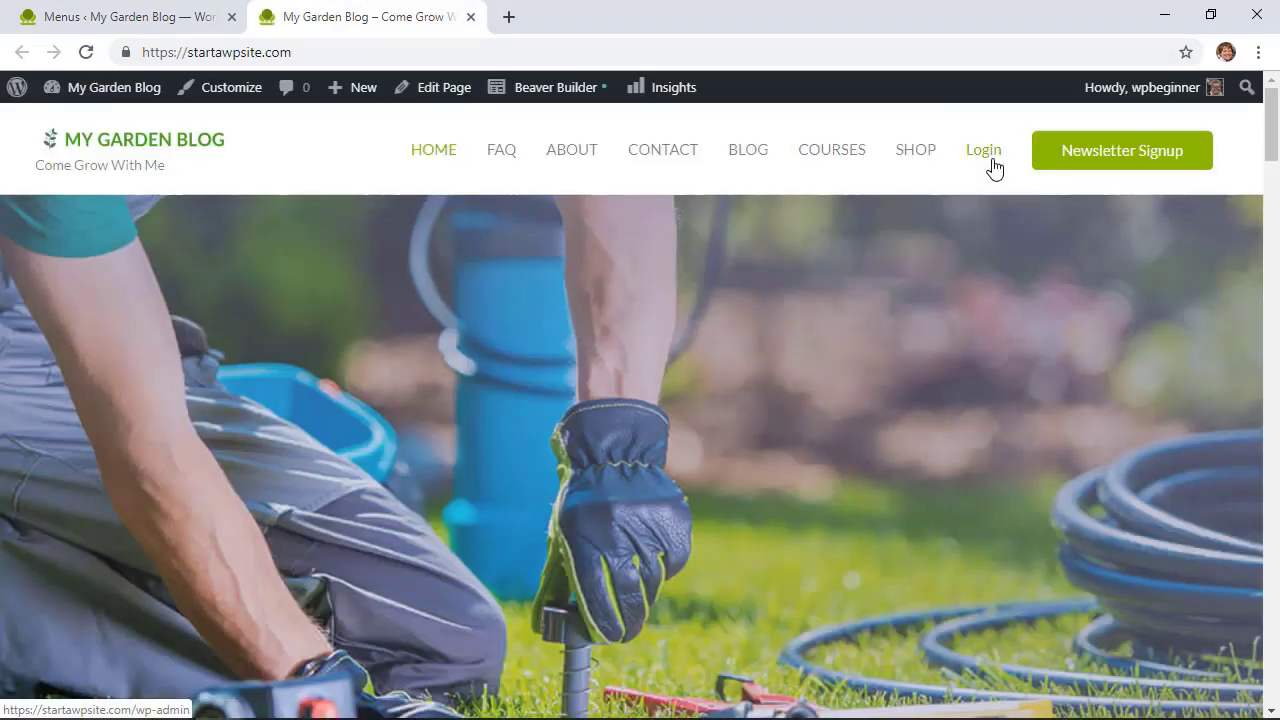
{"action": "left_click", "coordinate": [993, 165]}
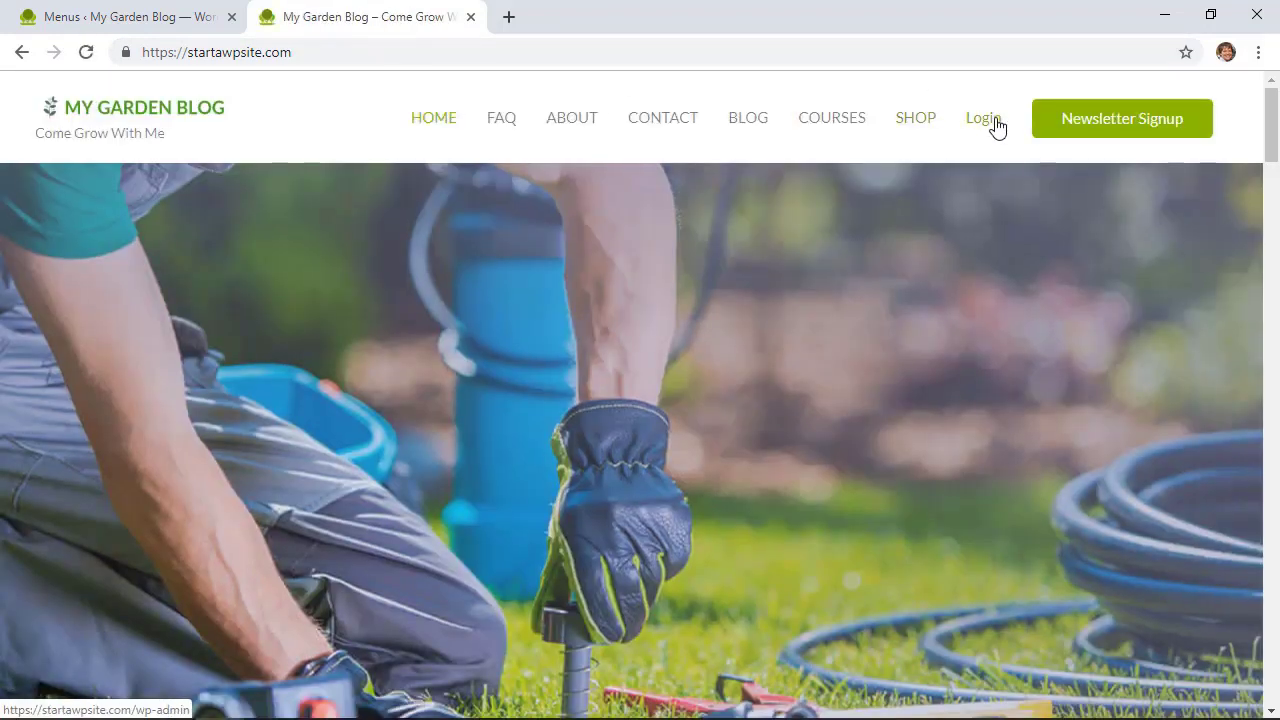
{"action": "left_click", "coordinate": [984, 122]}
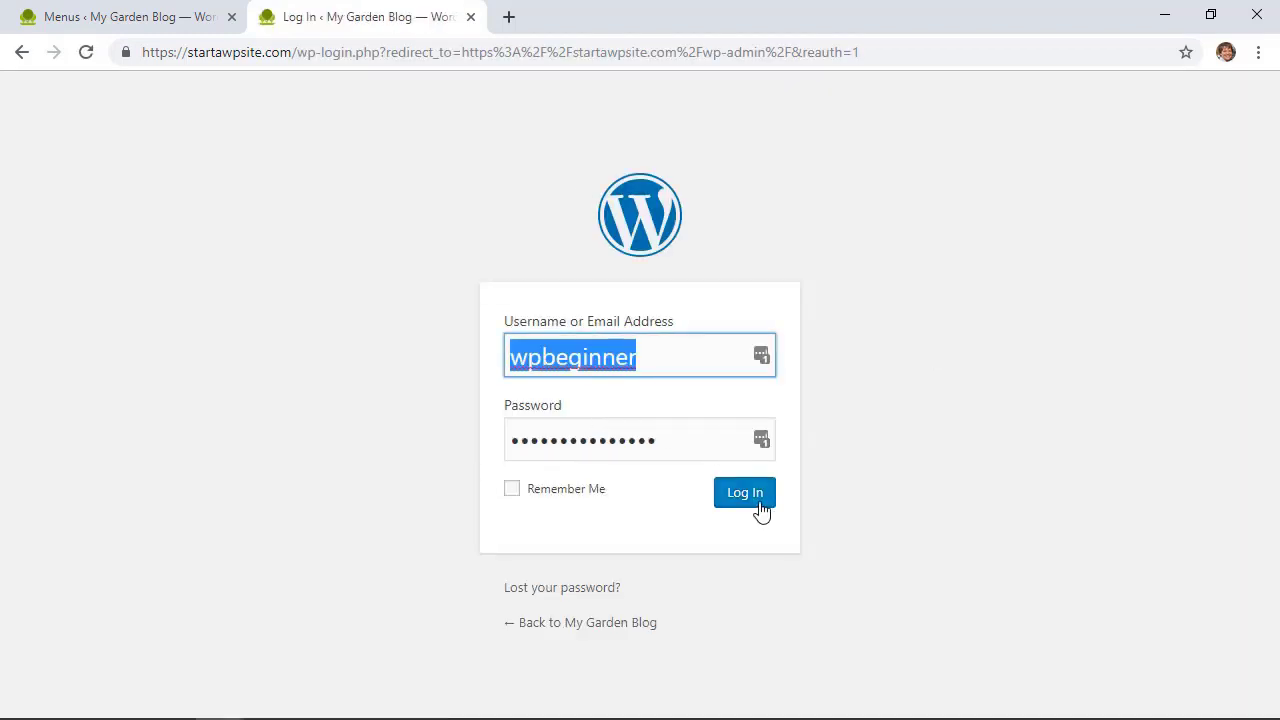
{"action": "left_click", "coordinate": [752, 504]}
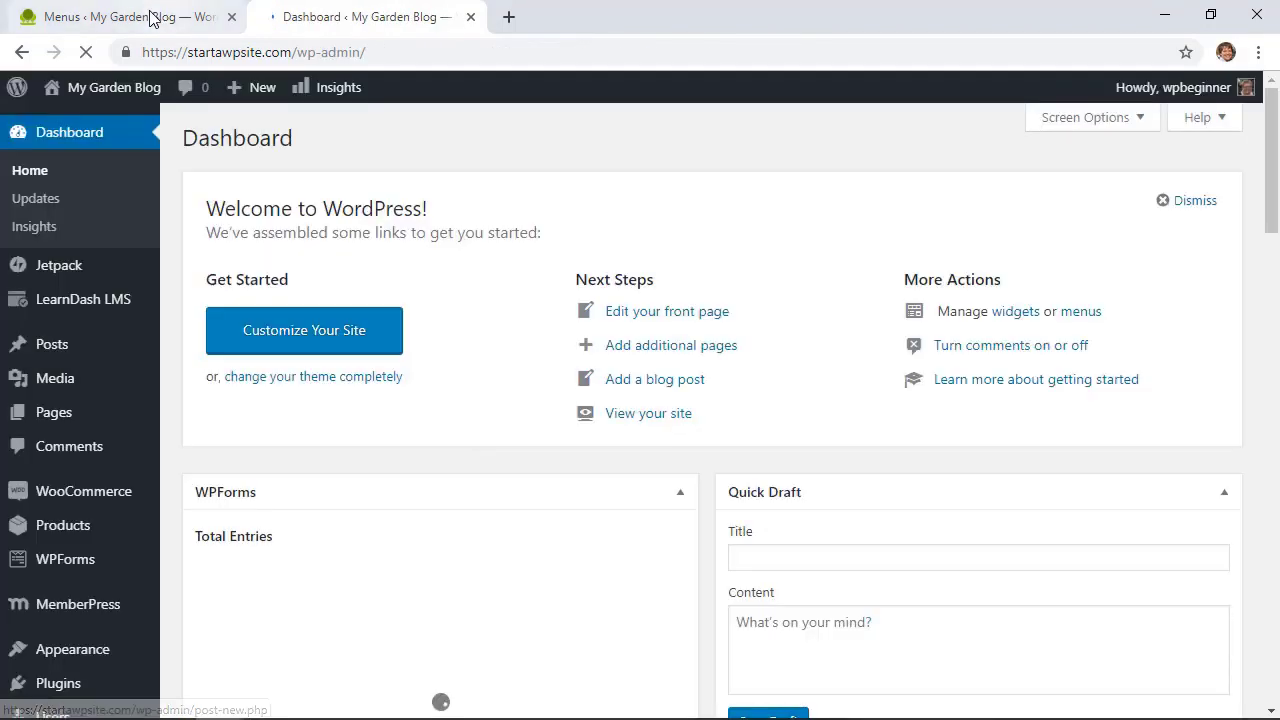
Step: Return to the admin tab and go to the Widgets page
{"action": "left_click", "coordinate": [157, 16]}
{"action": "scroll", "coordinate": [537, 455], "scroll_direction": "down", "scroll_amount": 4}
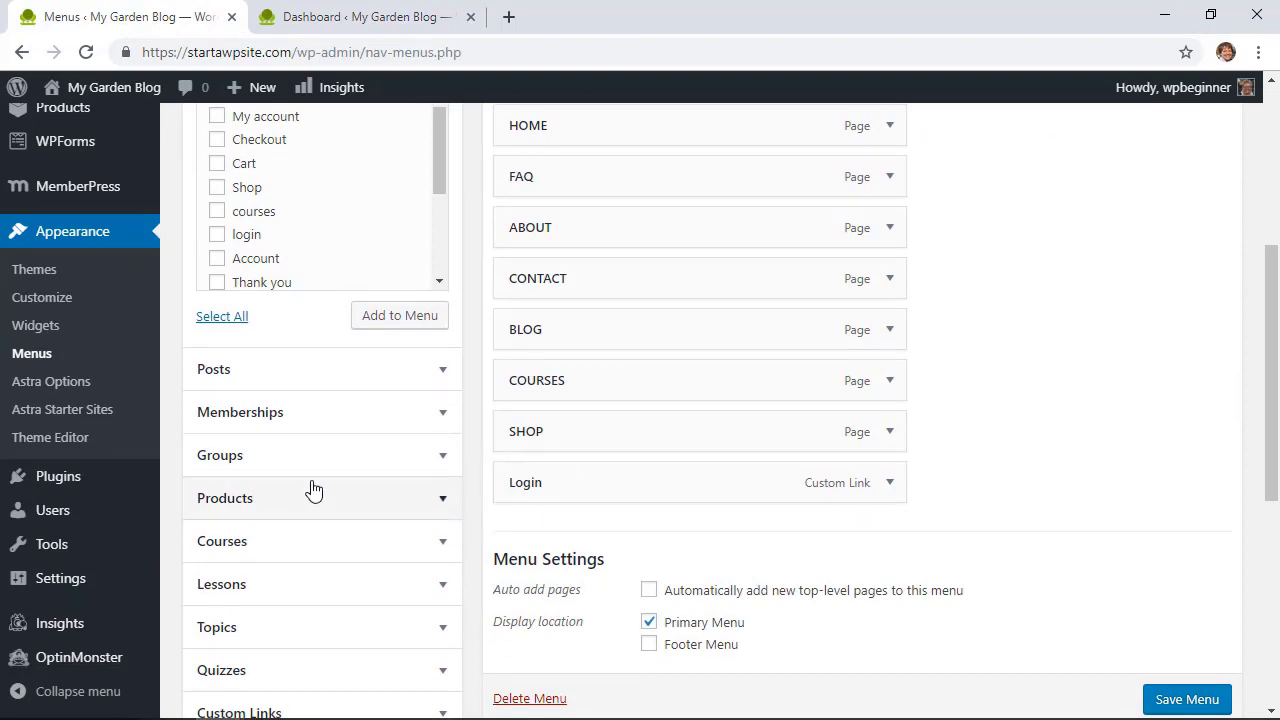
{"action": "scroll", "coordinate": [308, 485], "scroll_direction": "up", "scroll_amount": 3}
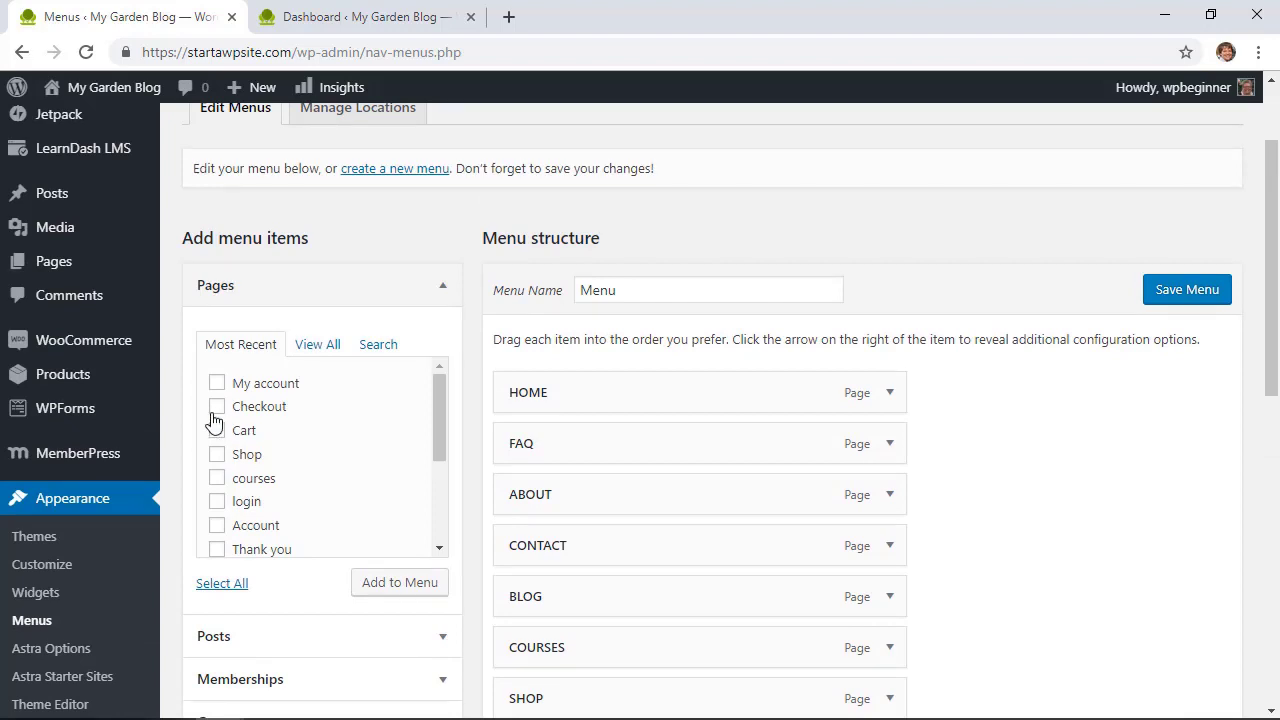
{"action": "scroll", "coordinate": [200, 531], "scroll_direction": "down", "scroll_amount": 1}
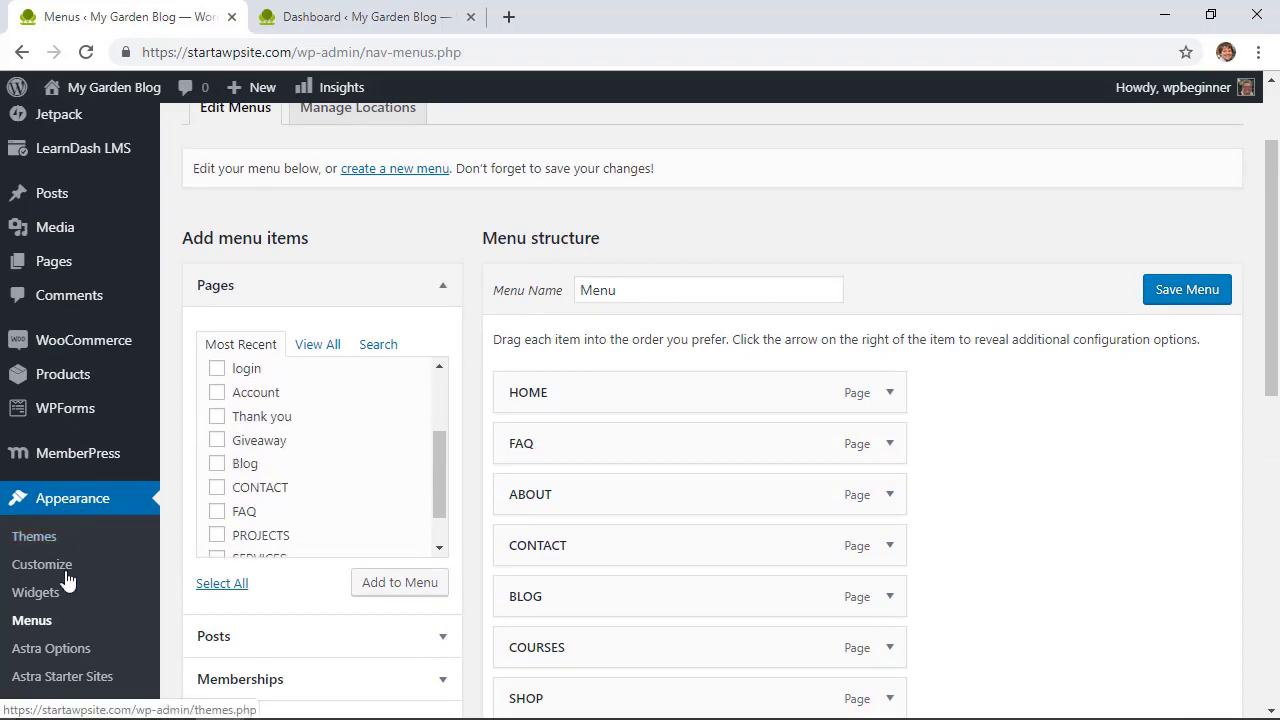
{"action": "left_click", "coordinate": [42, 600]}
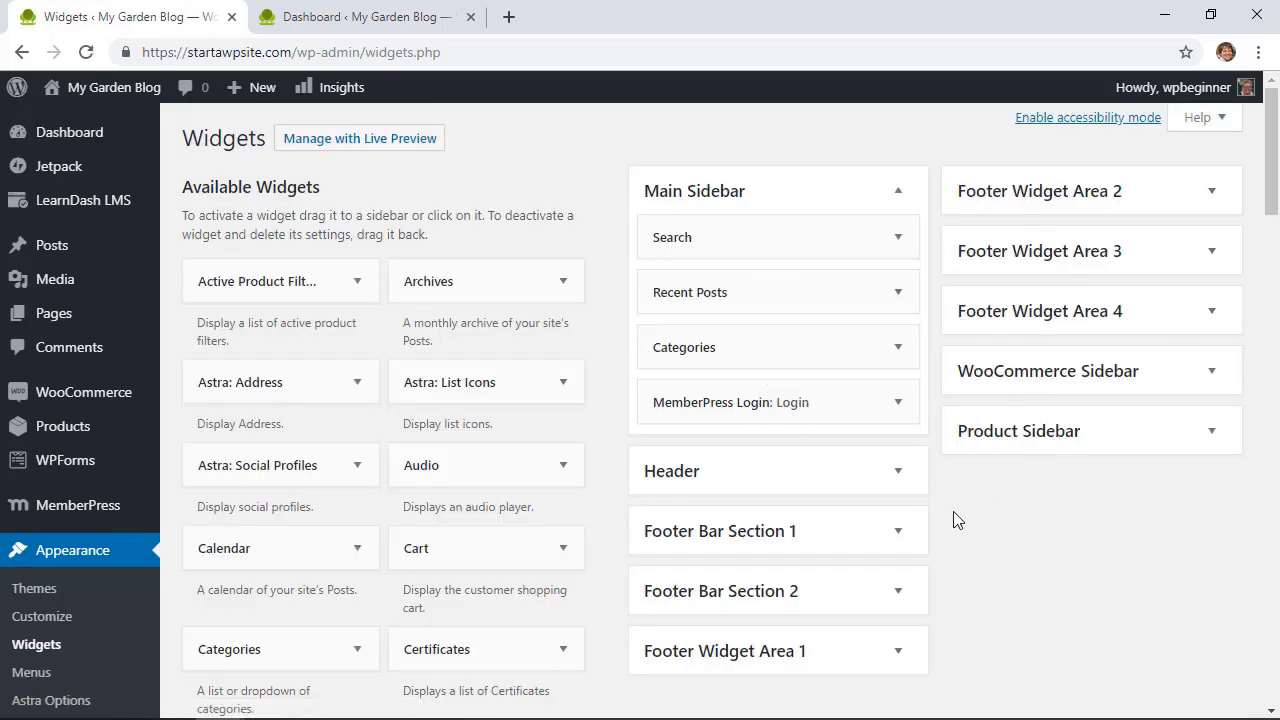
Step: Expand Footer Widget Area 1 and drag the Meta widget into it
{"action": "scroll", "coordinate": [955, 515], "scroll_direction": "down", "scroll_amount": 2}
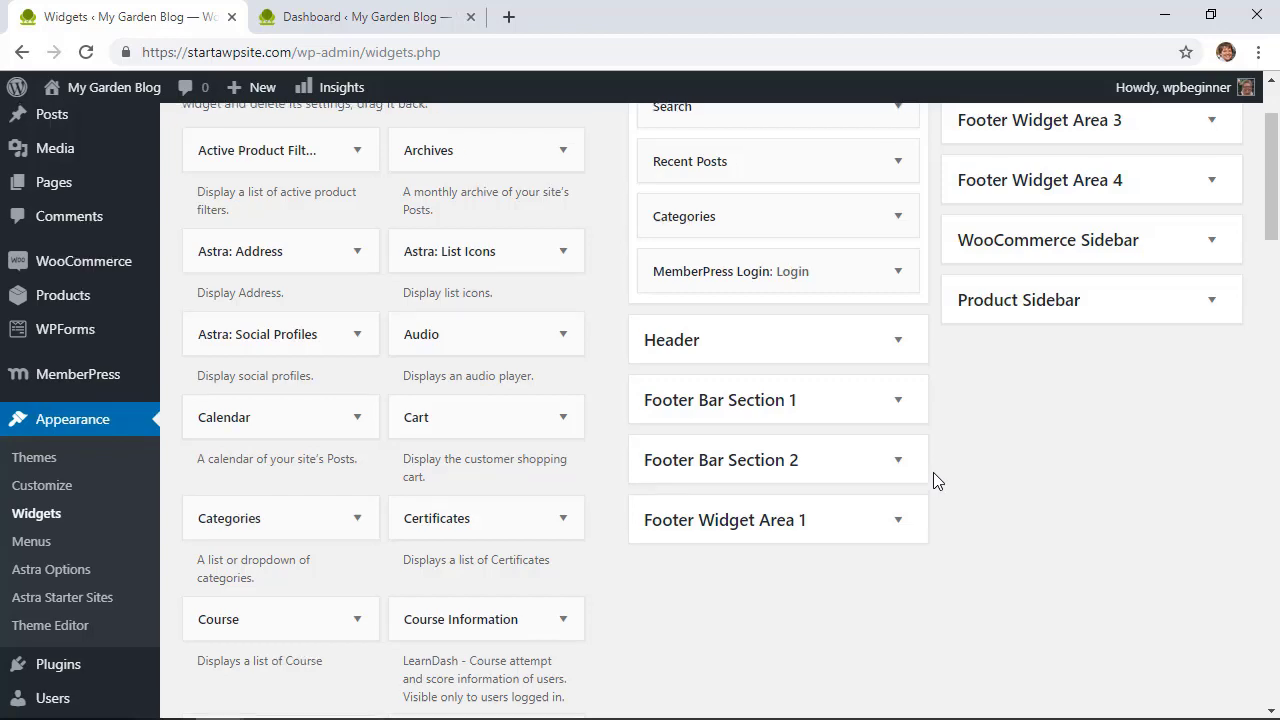
{"action": "scroll", "coordinate": [933, 474], "scroll_direction": "up", "scroll_amount": 2}
{"action": "scroll", "coordinate": [931, 480], "scroll_direction": "down", "scroll_amount": 2}
{"action": "left_click", "coordinate": [903, 522]}
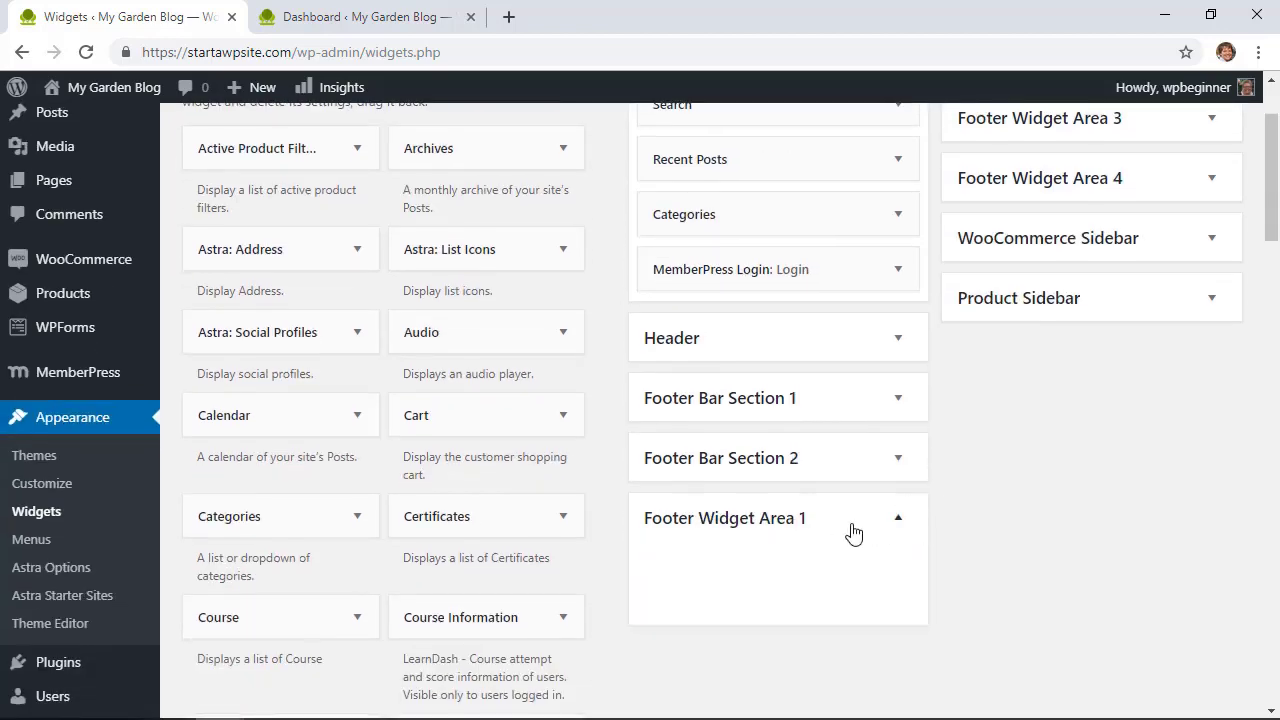
{"action": "scroll", "coordinate": [428, 484], "scroll_direction": "down", "scroll_amount": 2}
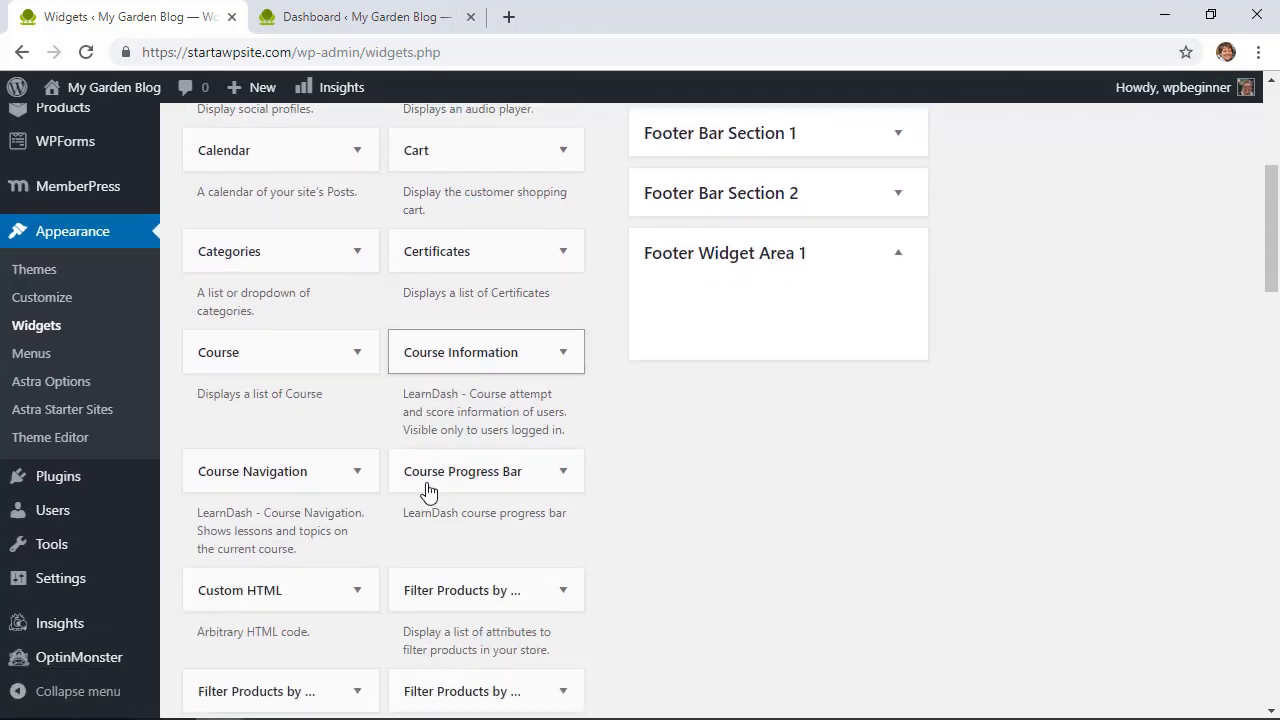
{"action": "scroll", "coordinate": [428, 484], "scroll_direction": "down", "scroll_amount": 2}
{"action": "scroll", "coordinate": [428, 490], "scroll_direction": "down", "scroll_amount": 3}
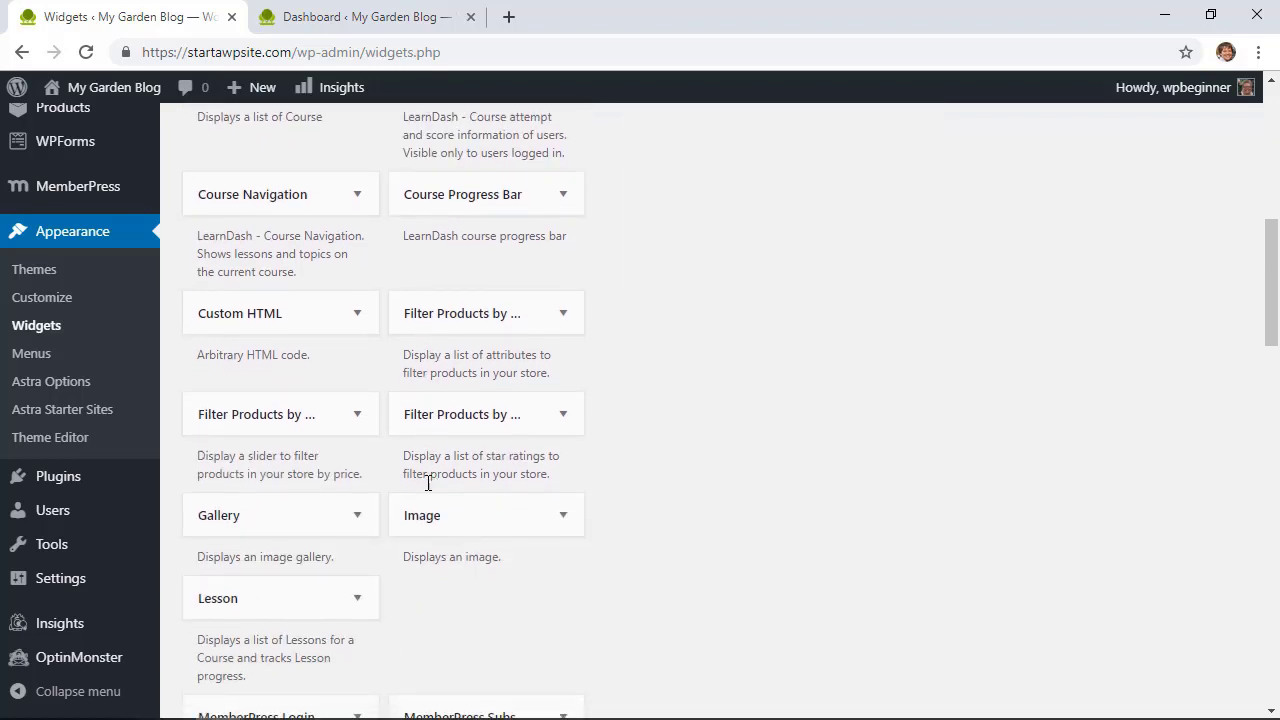
{"action": "scroll", "coordinate": [428, 488], "scroll_direction": "down", "scroll_amount": 1}
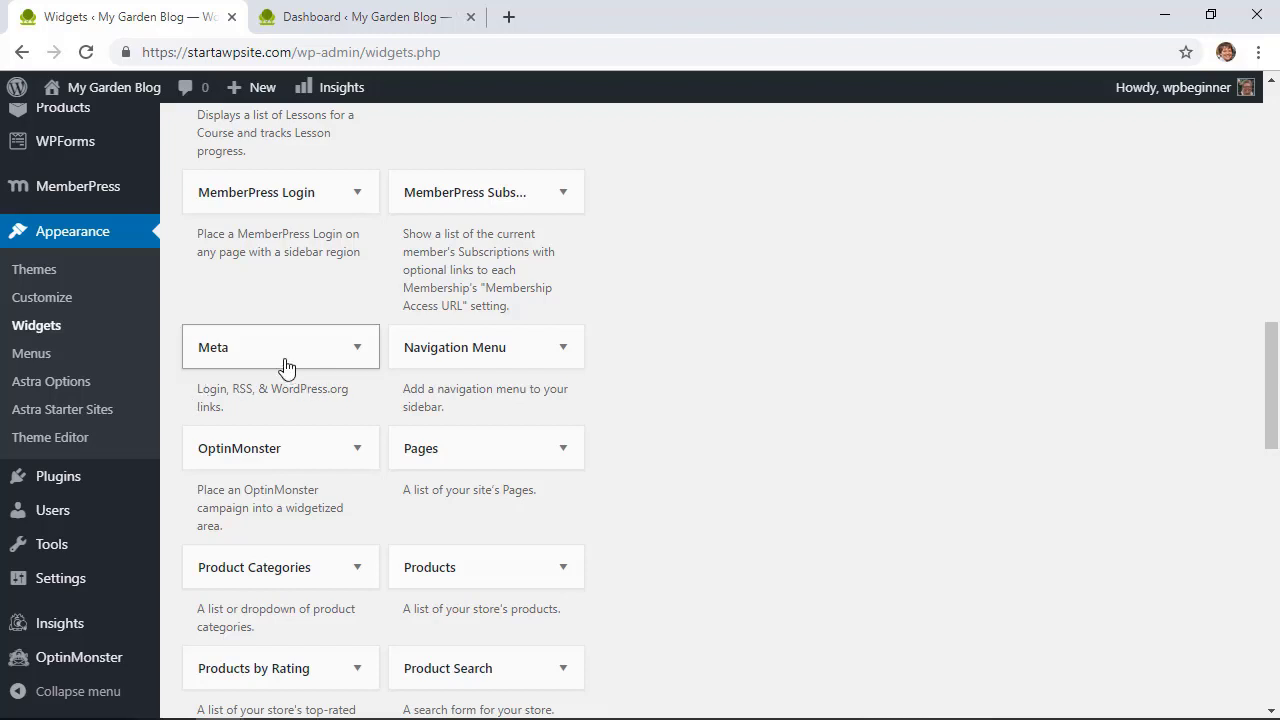
{"action": "left_click_drag", "start_coordinate": [286, 366], "coordinate": [782, 222]}
Step: Title the Meta widget 'Login' and save it
{"action": "scroll", "coordinate": [800, 310], "scroll_direction": "up", "scroll_amount": 5}
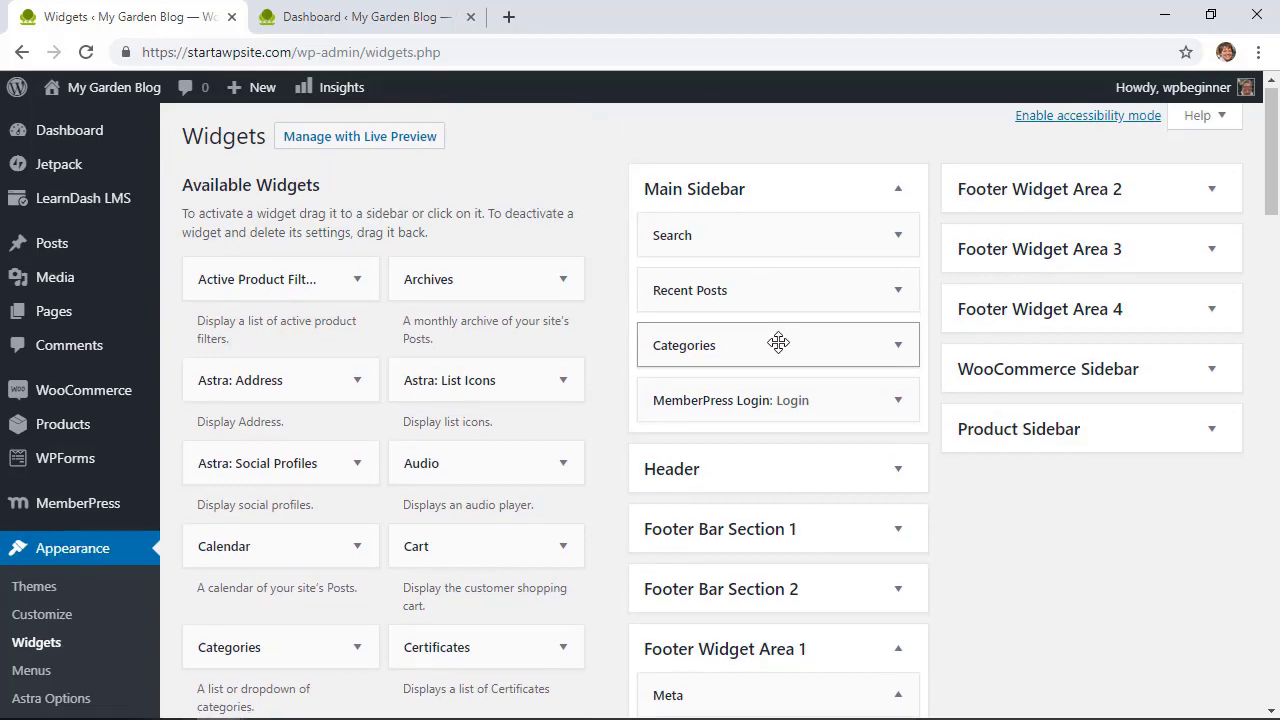
{"action": "scroll", "coordinate": [771, 343], "scroll_direction": "down", "scroll_amount": 4}
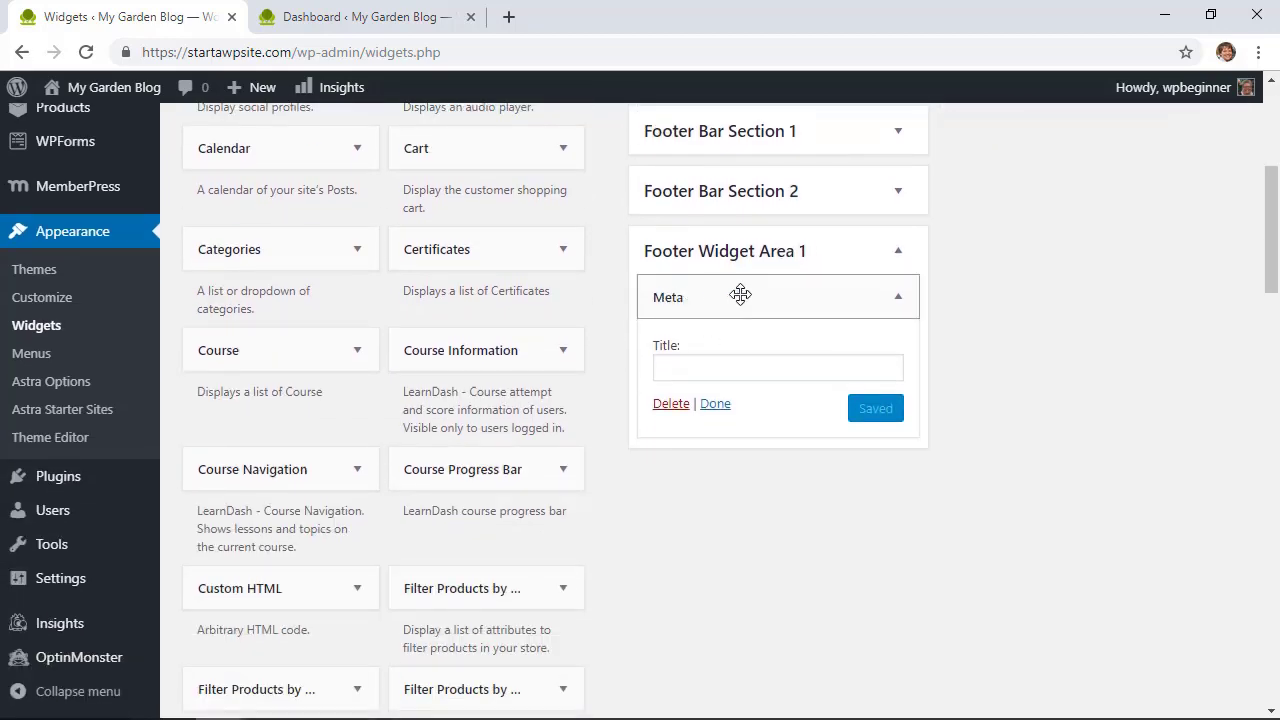
{"action": "left_click", "coordinate": [723, 367]}
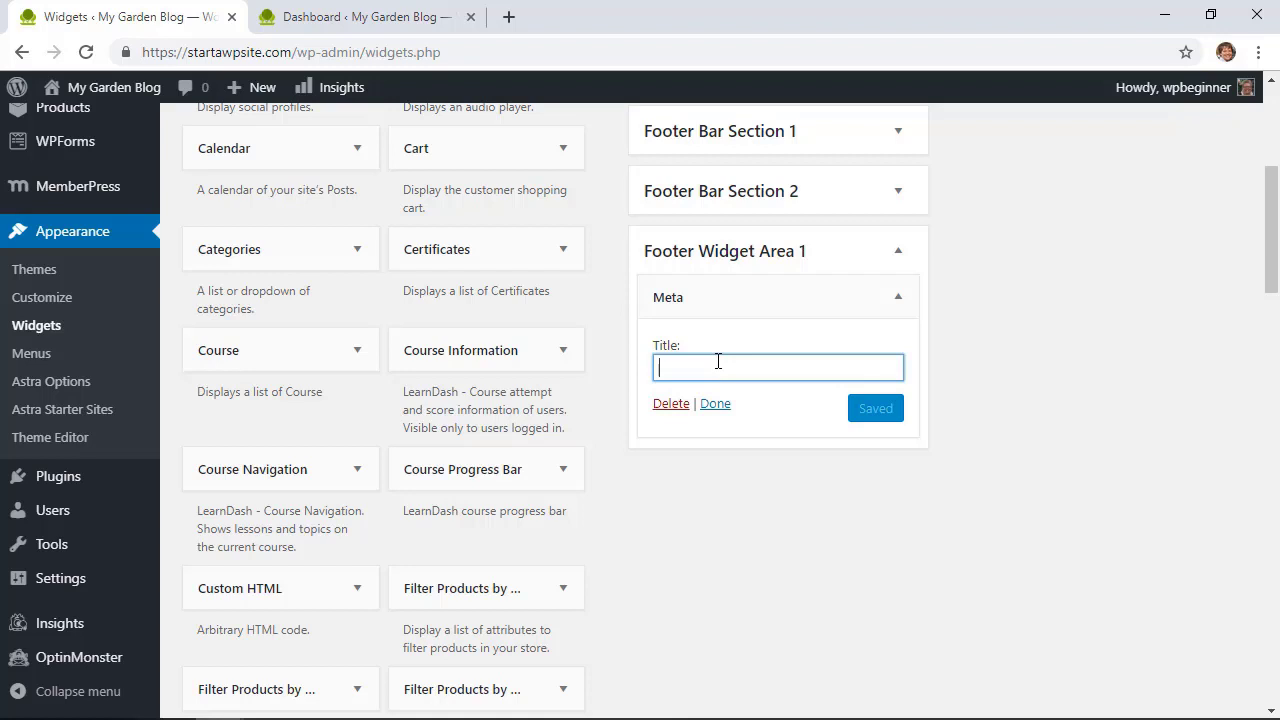
{"action": "type", "text": "Login"}
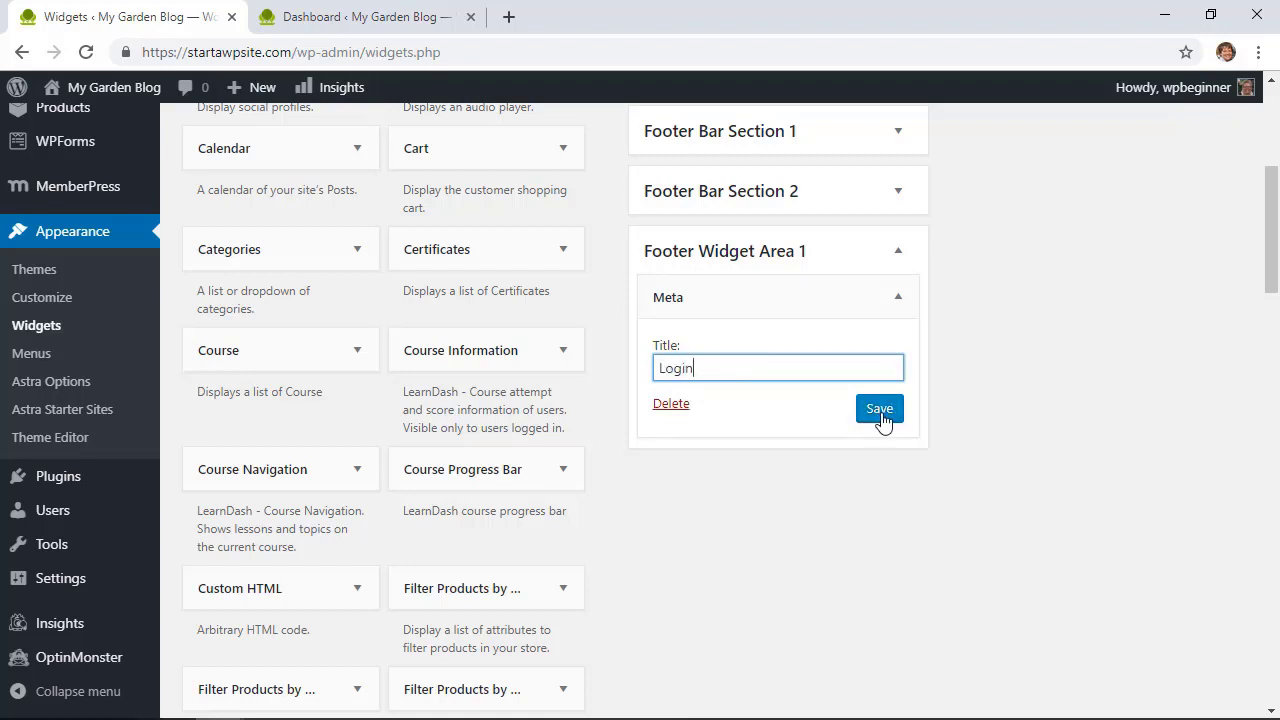
{"action": "left_click", "coordinate": [880, 410]}
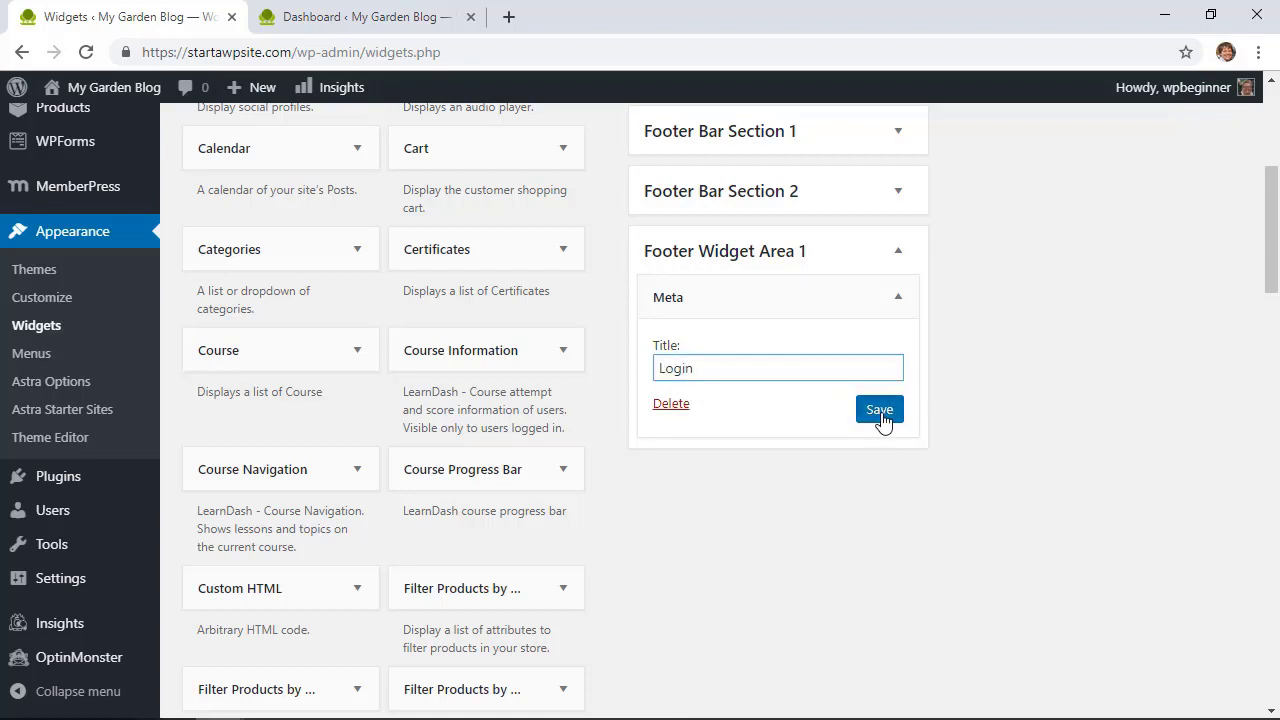
Step: On the live site tab, scroll to the footer and log out via the LOGIN widget
{"action": "left_click", "coordinate": [321, 17]}
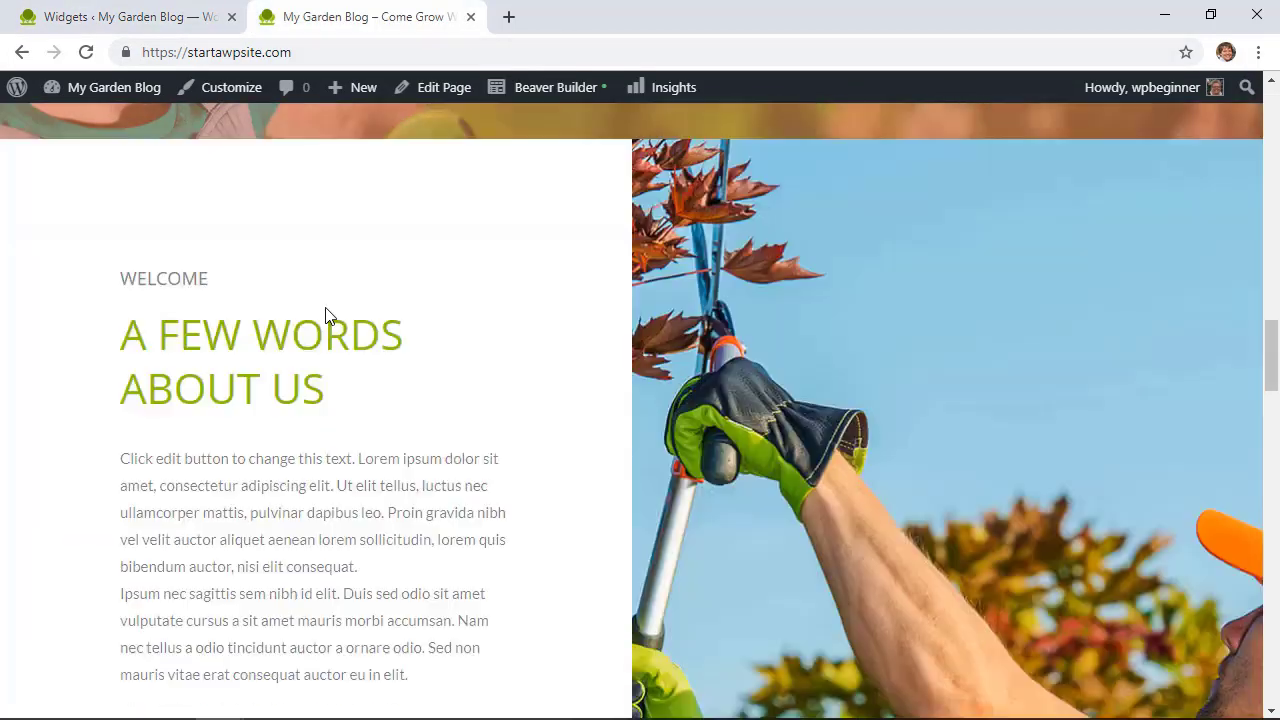
{"action": "scroll", "coordinate": [325, 308], "scroll_direction": "down", "scroll_amount": 20}
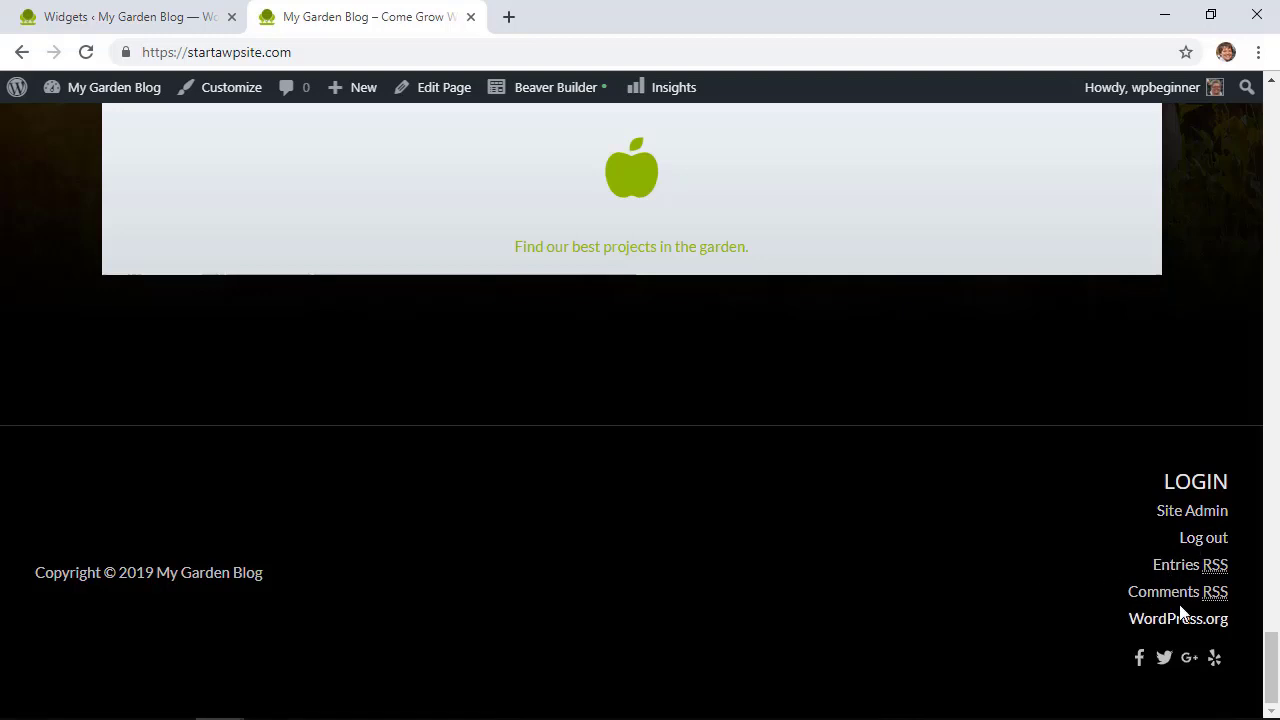
{"action": "left_click", "coordinate": [1226, 540]}
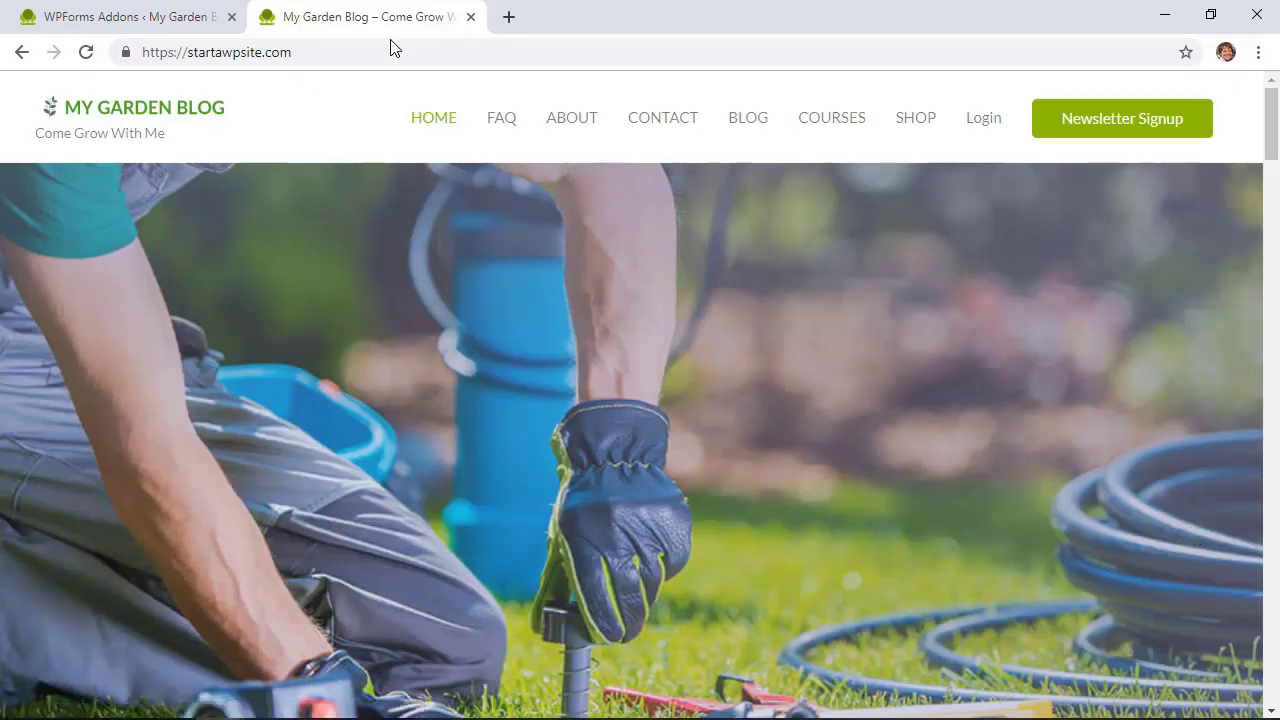
Step: Sign in through the menu's Login link with Remember Me ticked
{"action": "left_click", "coordinate": [984, 118]}
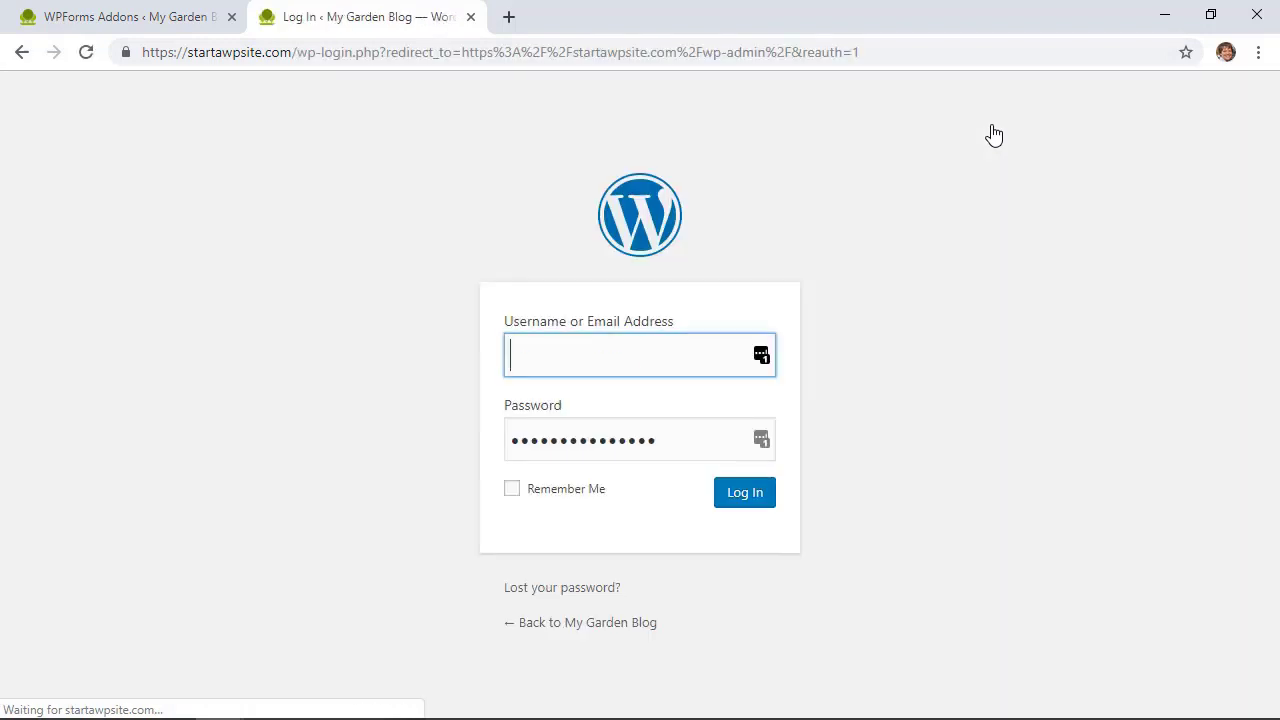
{"action": "left_click", "coordinate": [512, 490]}
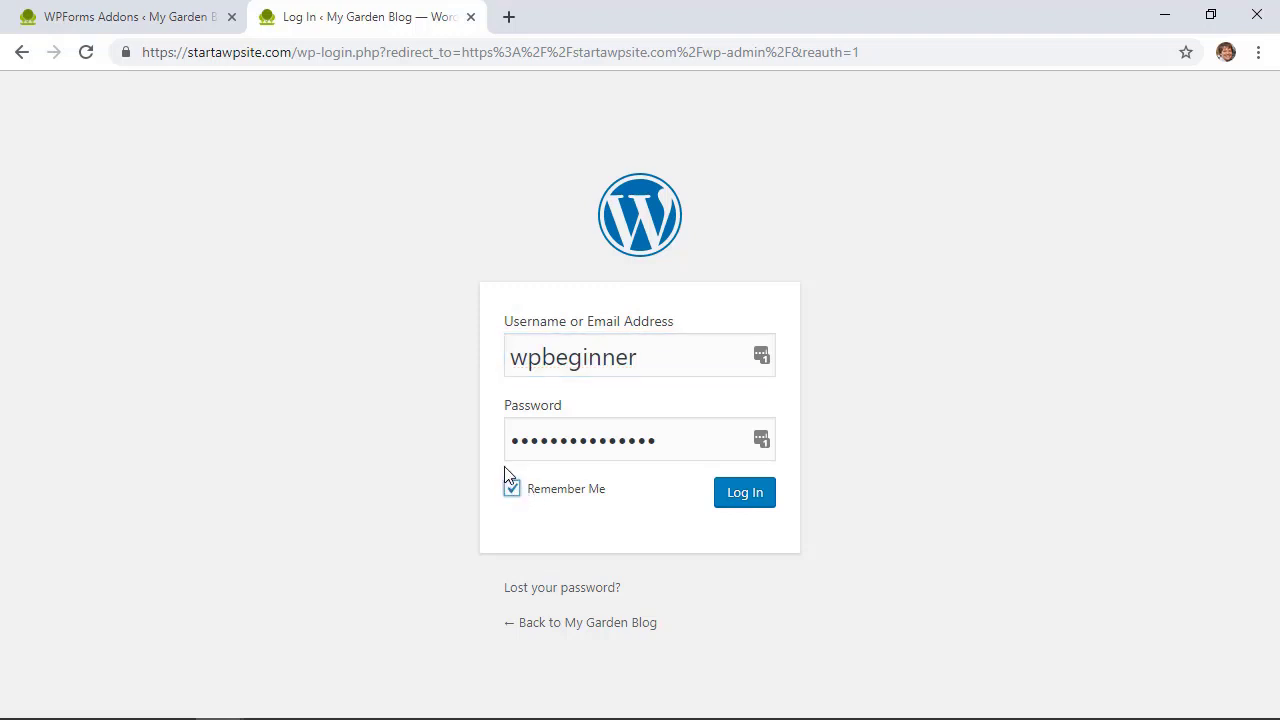
{"action": "left_click", "coordinate": [744, 500]}
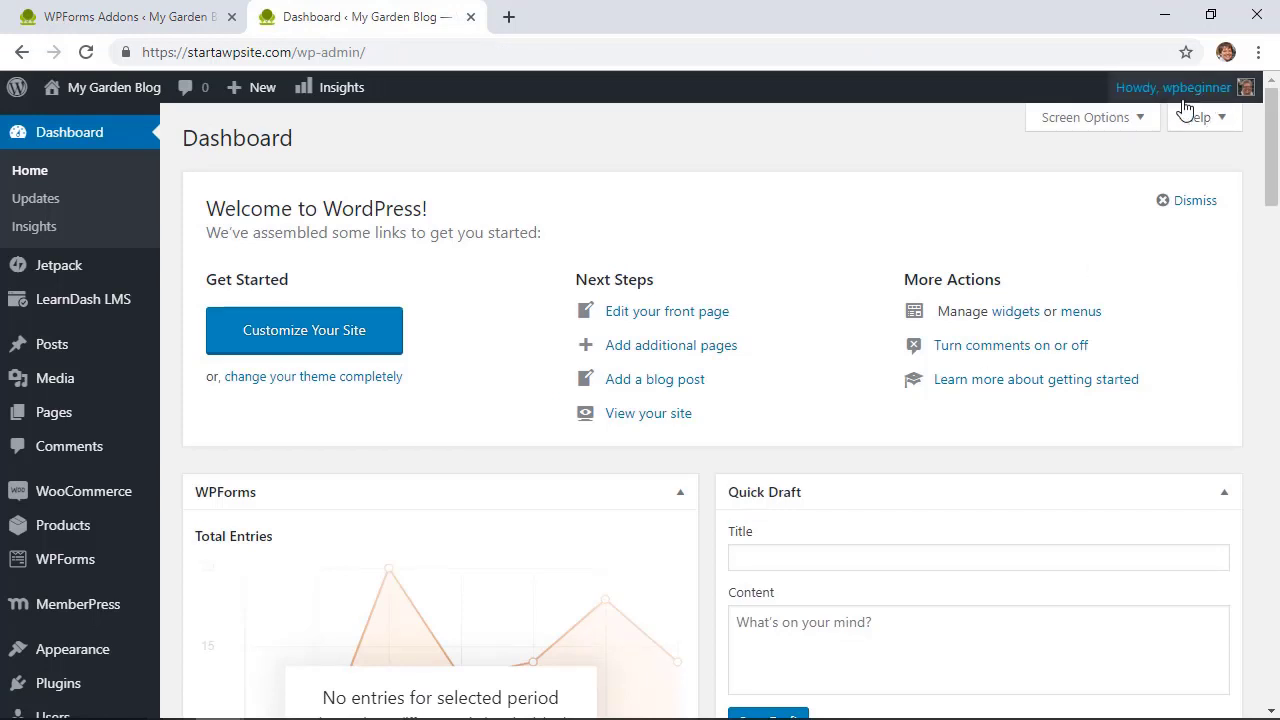
Step: Log out from the Howdy account menu, then sign in again via the menu's Login link
{"action": "mouse_move", "coordinate": [1182, 95]}
{"action": "left_click", "coordinate": [1121, 188]}
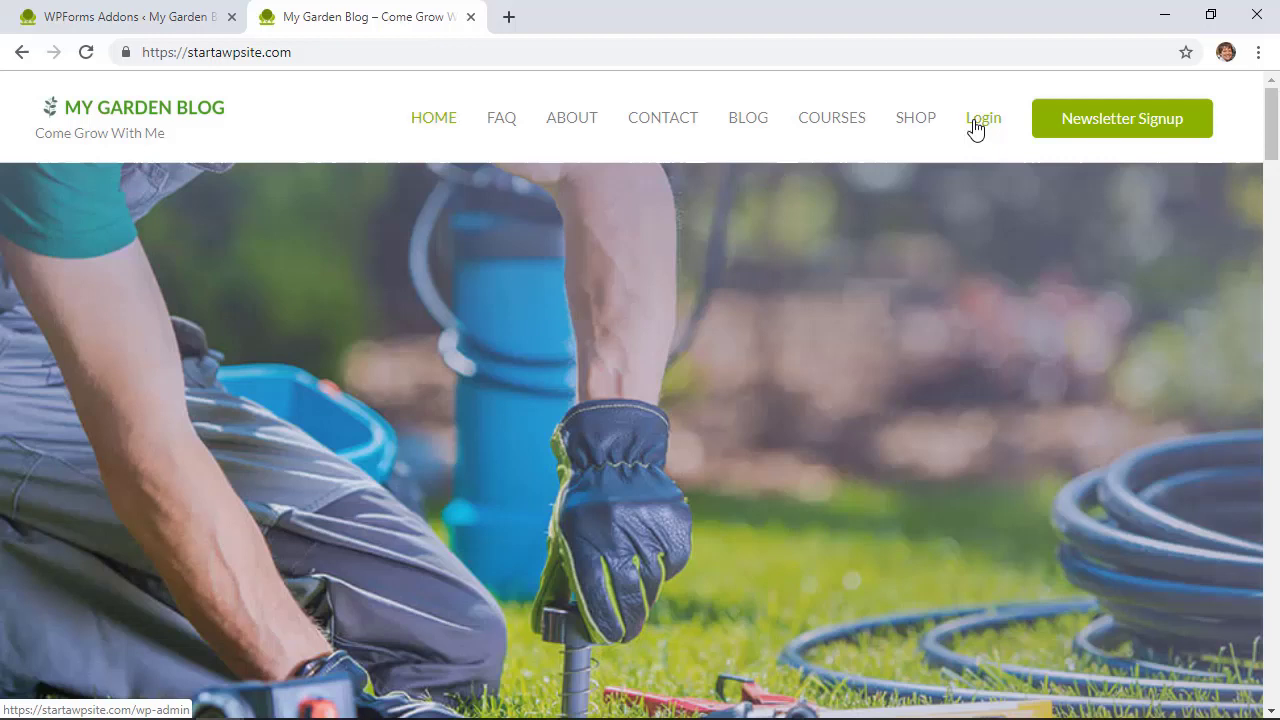
{"action": "left_click", "coordinate": [975, 126]}
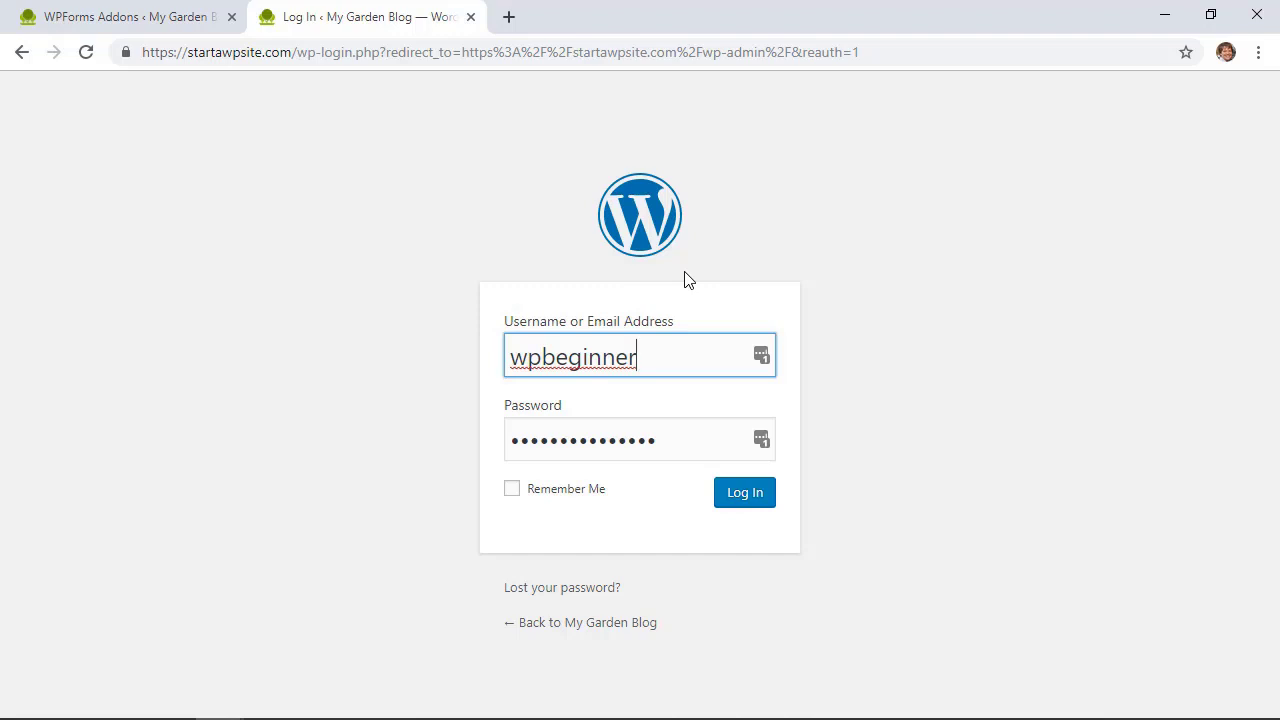
{"action": "left_click", "coordinate": [735, 500]}
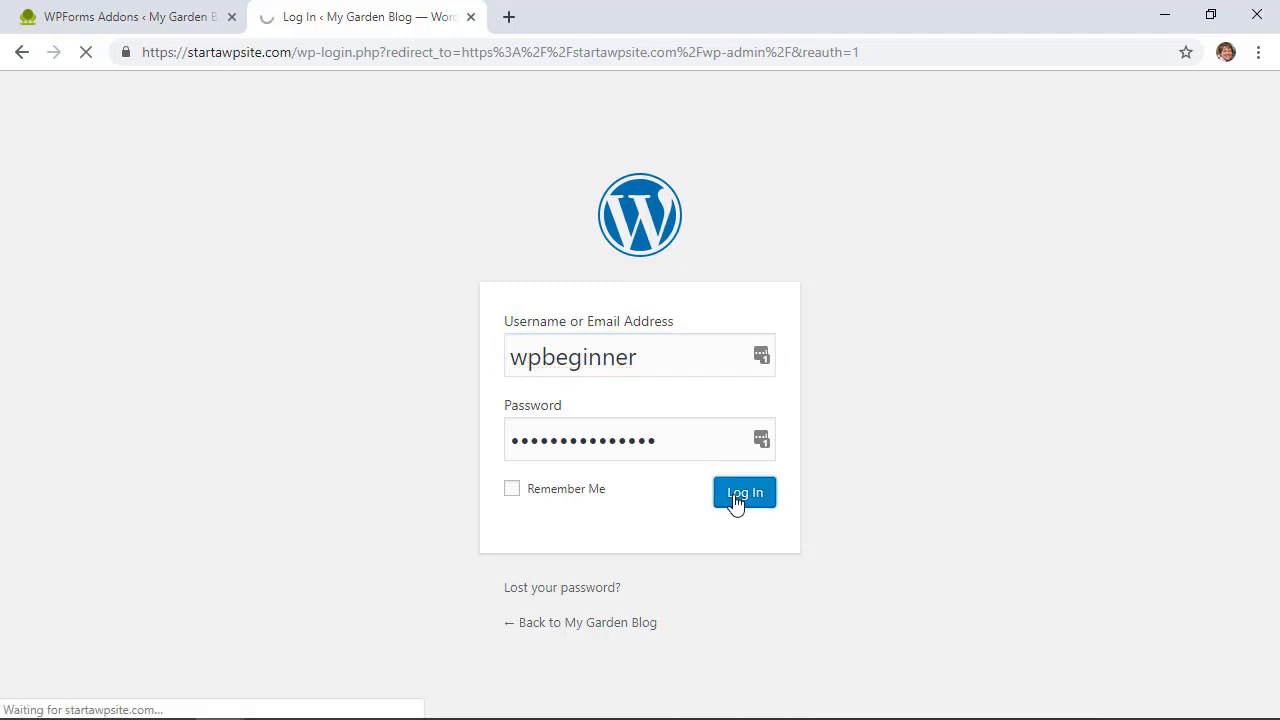